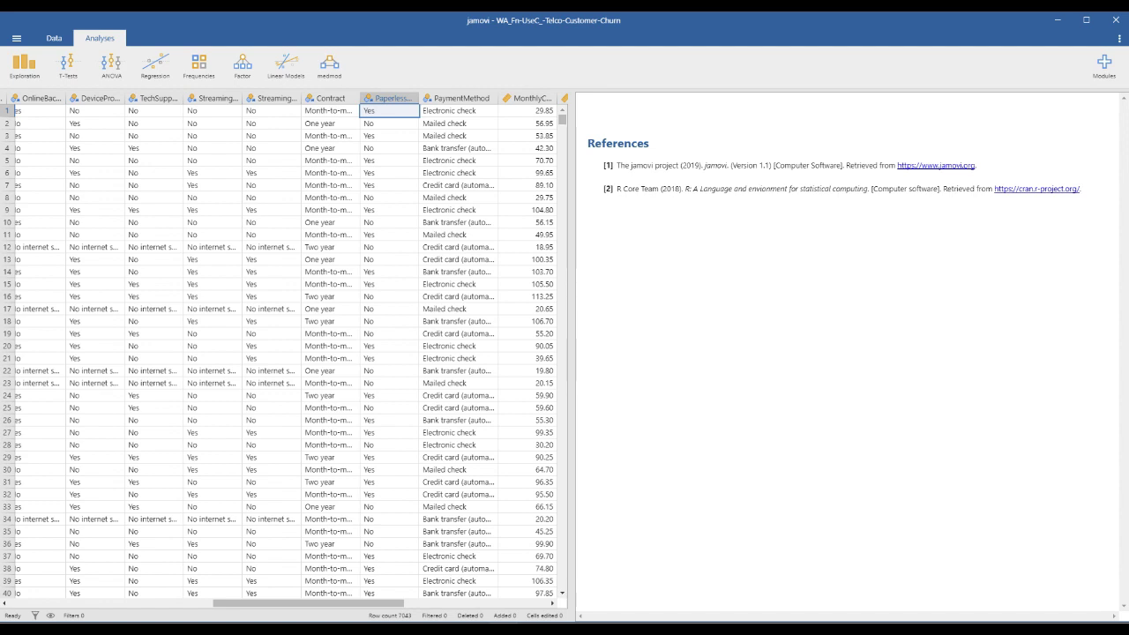
- Widen the data view and inspect the TotalCharges and PaymentMethod columns
{"action": "left_click_drag", "start_coordinate": [572, 353], "coordinate": [734, 353]}
{"action": "left_click", "coordinate": [592, 98]}
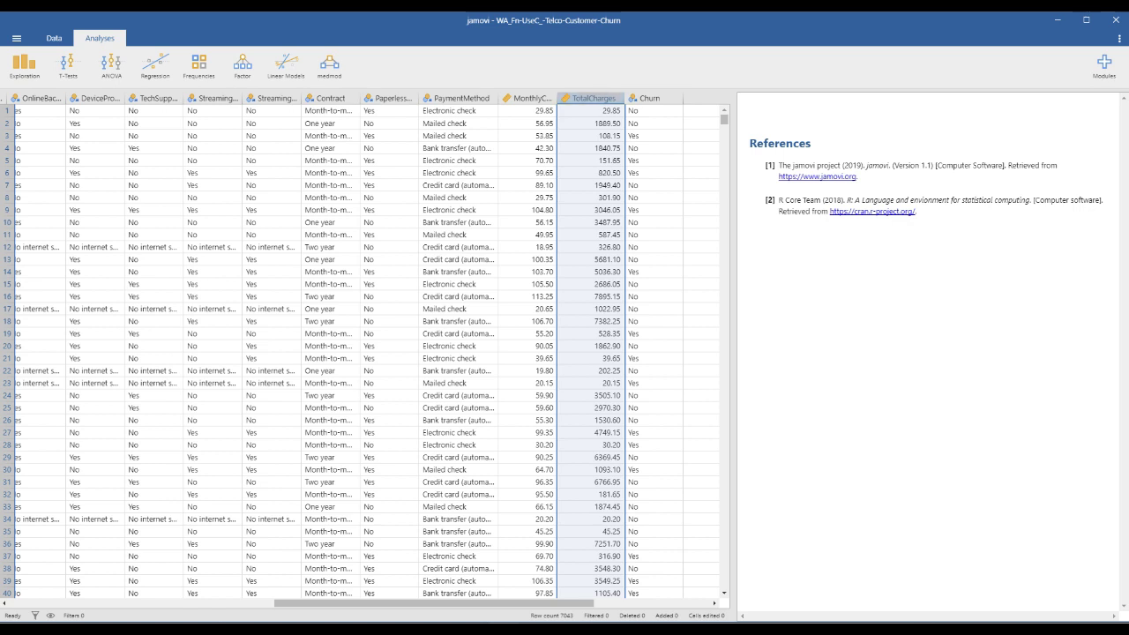
{"action": "left_click", "coordinate": [460, 98]}
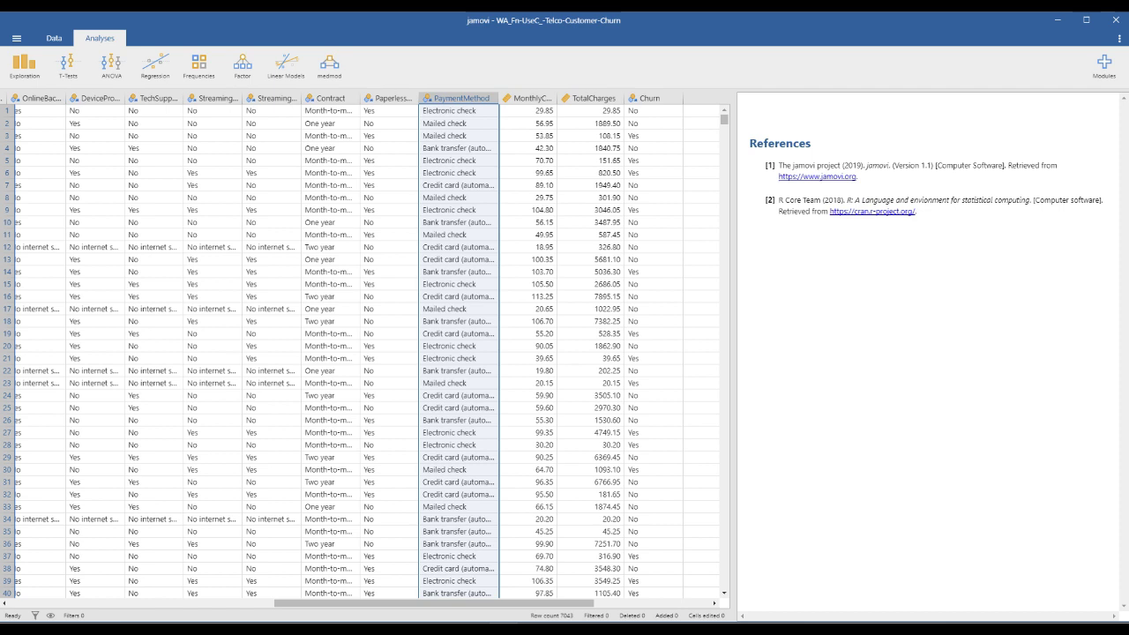
- Enlarge the results area and create a Descriptives analysis with TotalCharges as its variable
{"action": "left_click_drag", "start_coordinate": [733, 353], "coordinate": [205, 353]}
{"action": "left_click", "coordinate": [24, 66]}
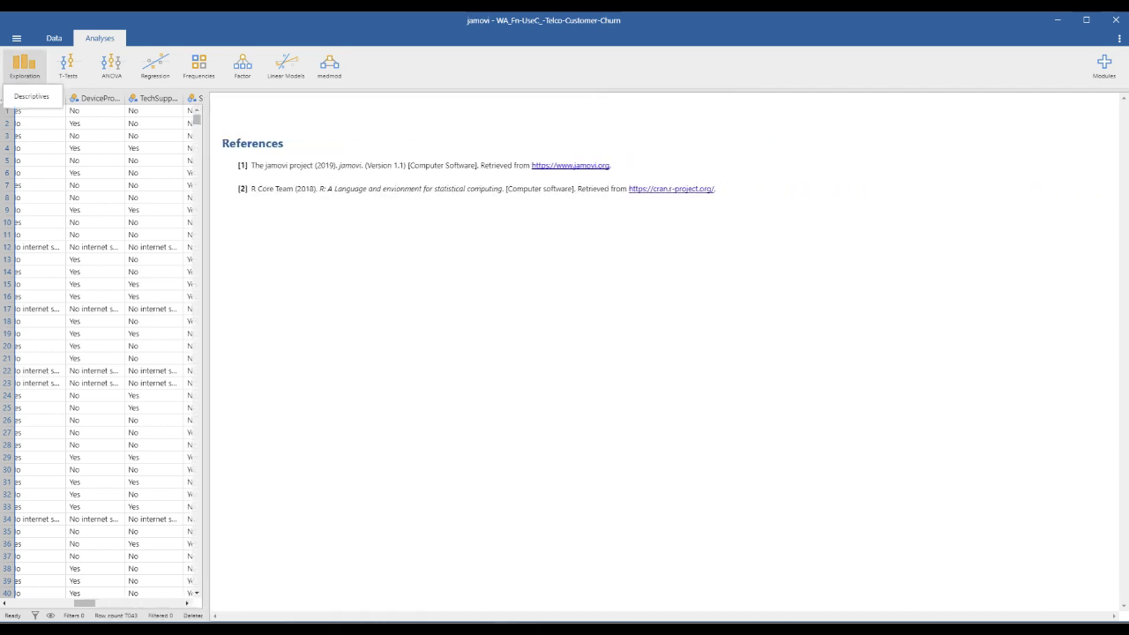
{"action": "left_click", "coordinate": [40, 97]}
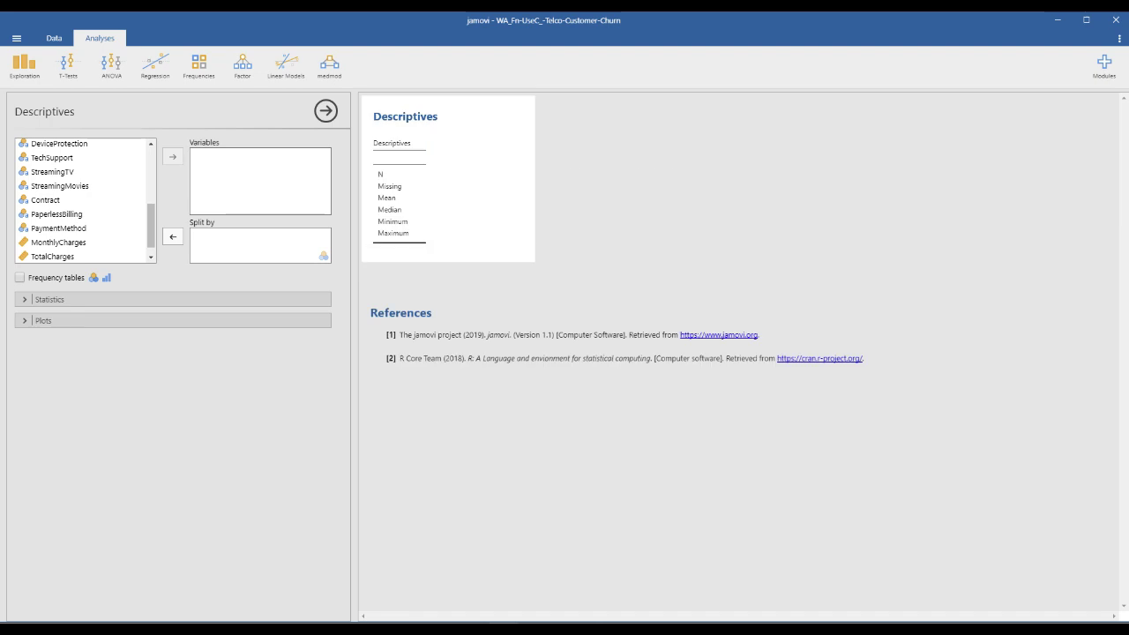
{"action": "scroll", "coordinate": [84, 199], "scroll_direction": "down", "scroll_amount": 1}
{"action": "left_click", "coordinate": [79, 242]}
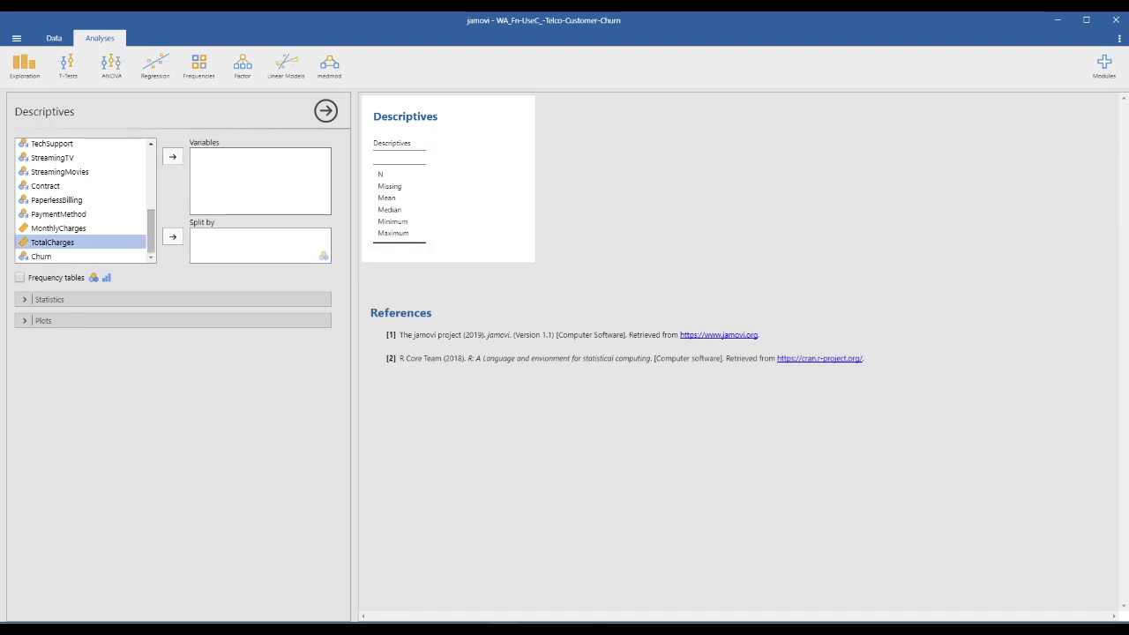
{"action": "left_click", "coordinate": [172, 156]}
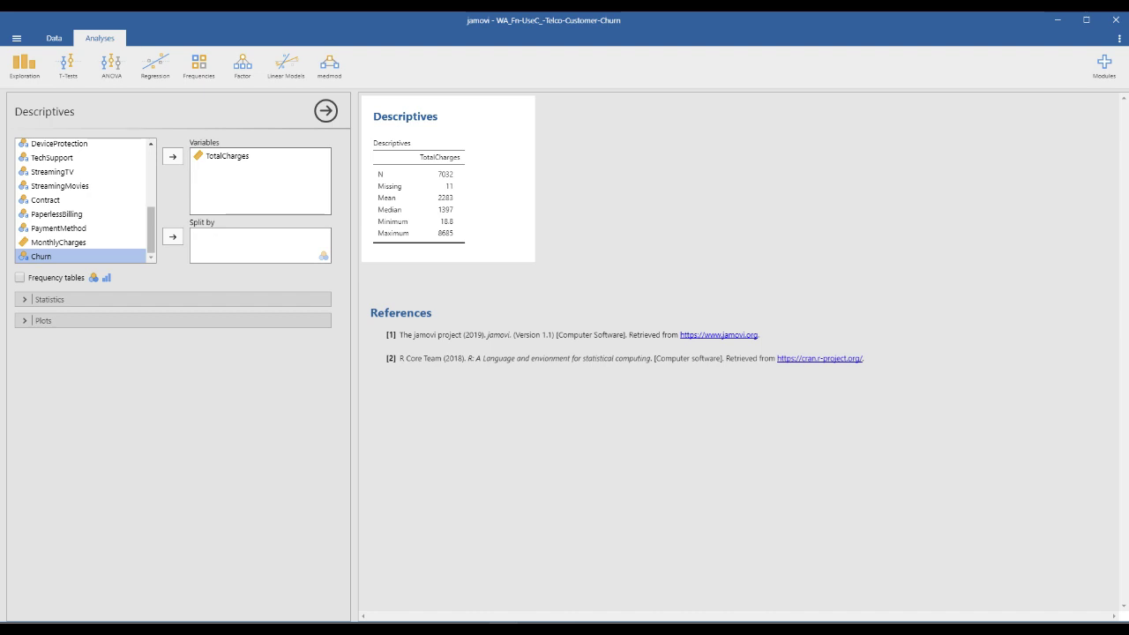
{"action": "left_click", "coordinate": [80, 227]}
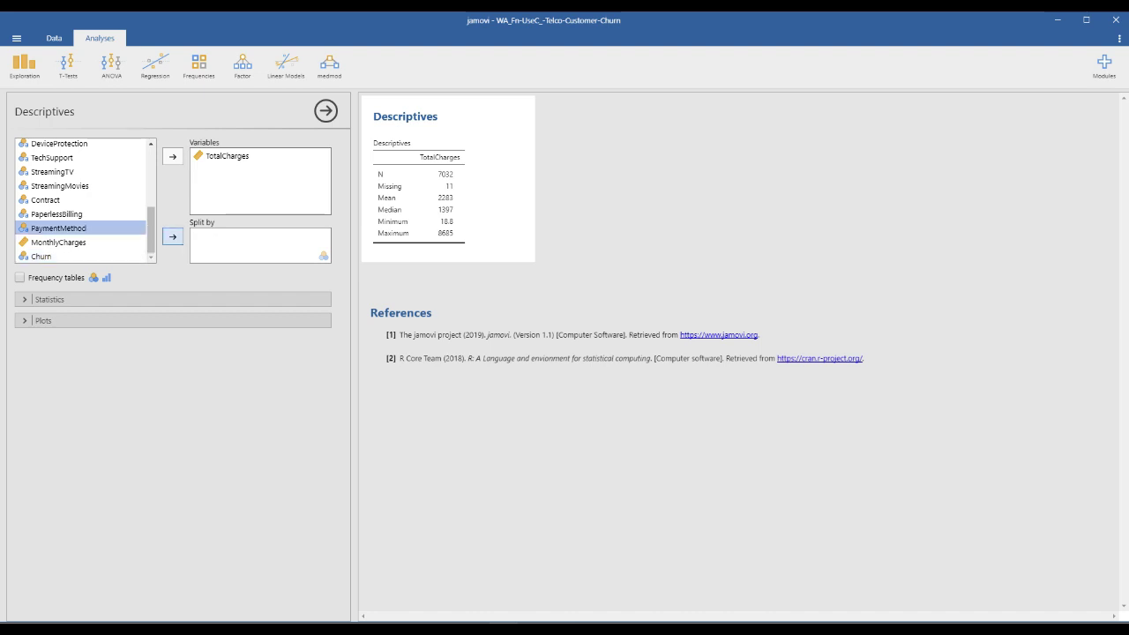
{"action": "left_click", "coordinate": [172, 156]}
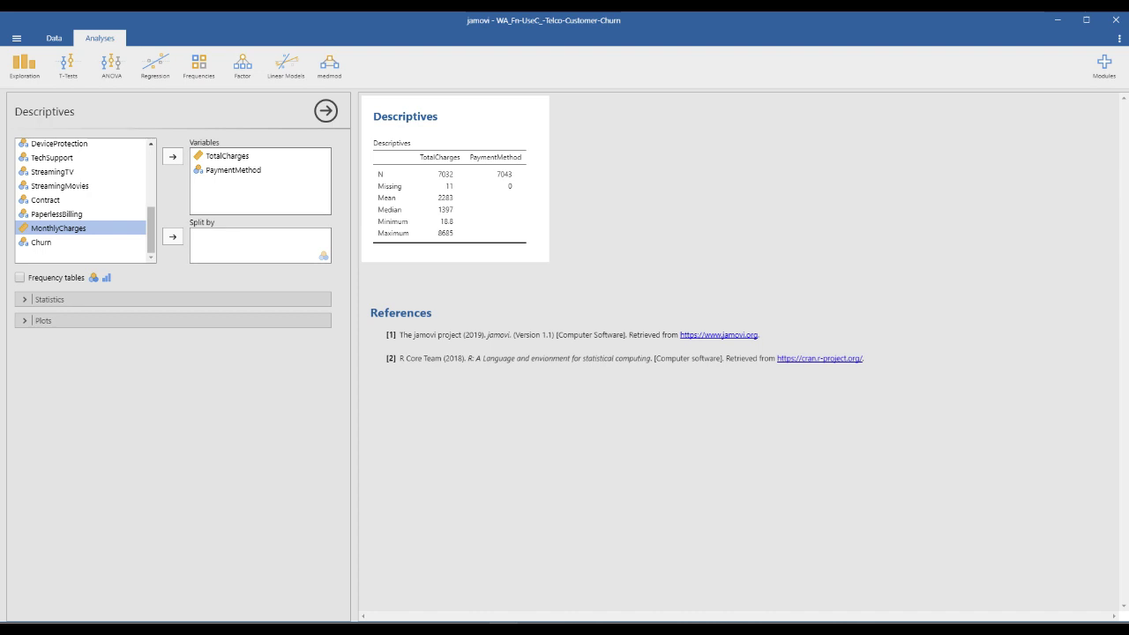
{"action": "left_click", "coordinate": [232, 169]}
{"action": "left_click", "coordinate": [172, 156]}
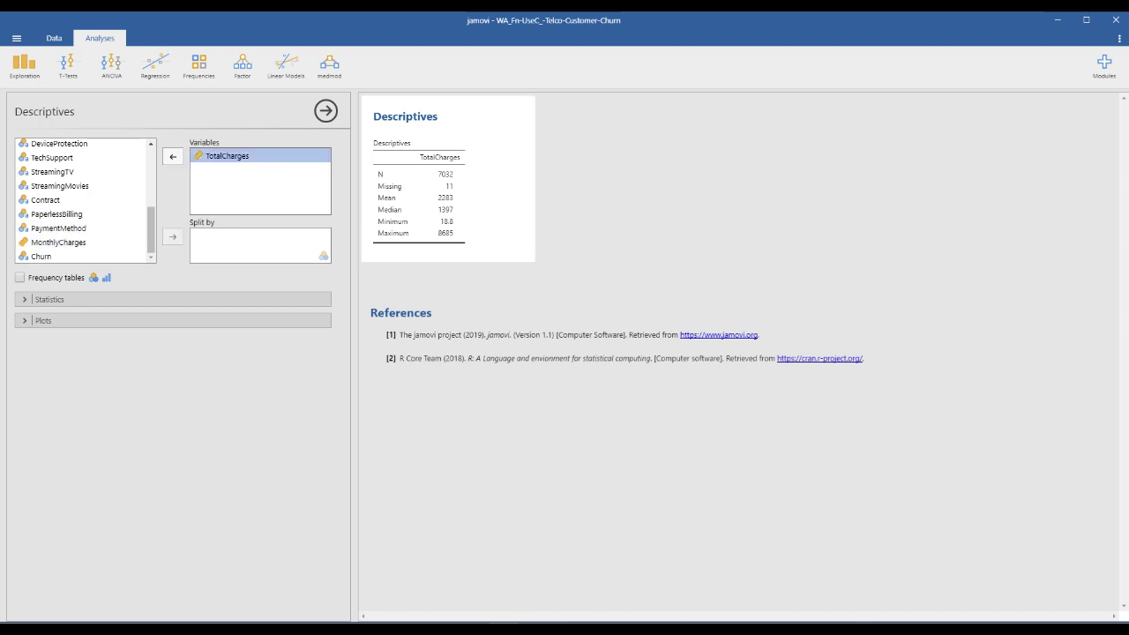
- Split the TotalCharges descriptives by PaymentMethod
{"action": "left_click", "coordinate": [80, 227]}
{"action": "left_click", "coordinate": [172, 237]}
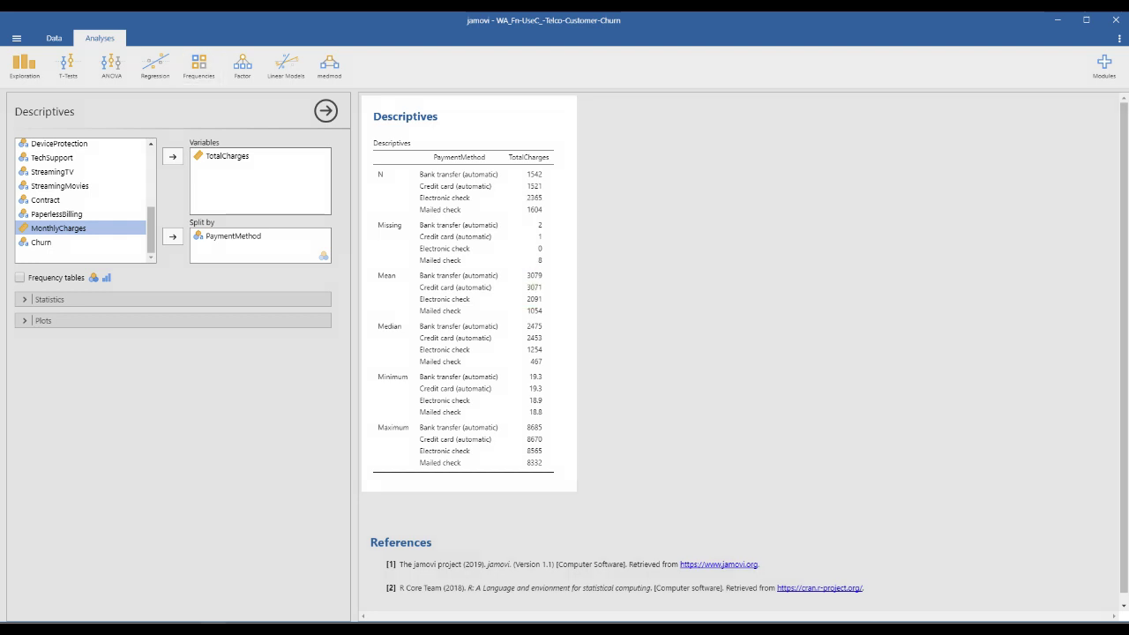
- Run a One-Way ANOVA with TotalCharges as dependent variable, PaymentMethod as grouping variable and the Tukey (equal variances) post-hoc test
{"action": "left_click", "coordinate": [111, 66]}
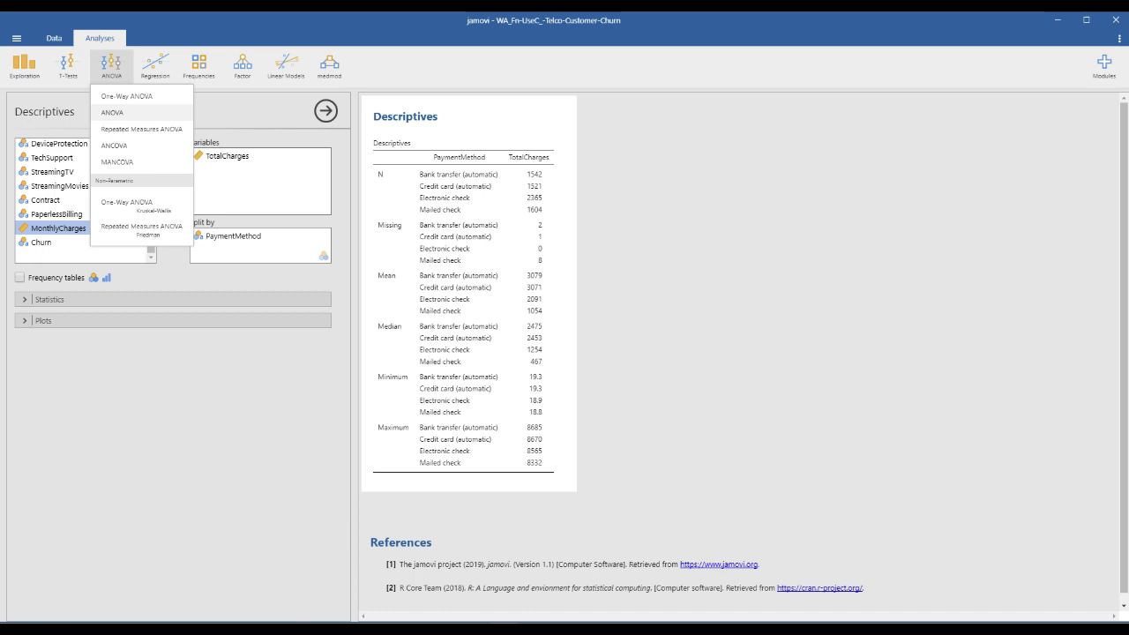
{"action": "left_click", "coordinate": [126, 96]}
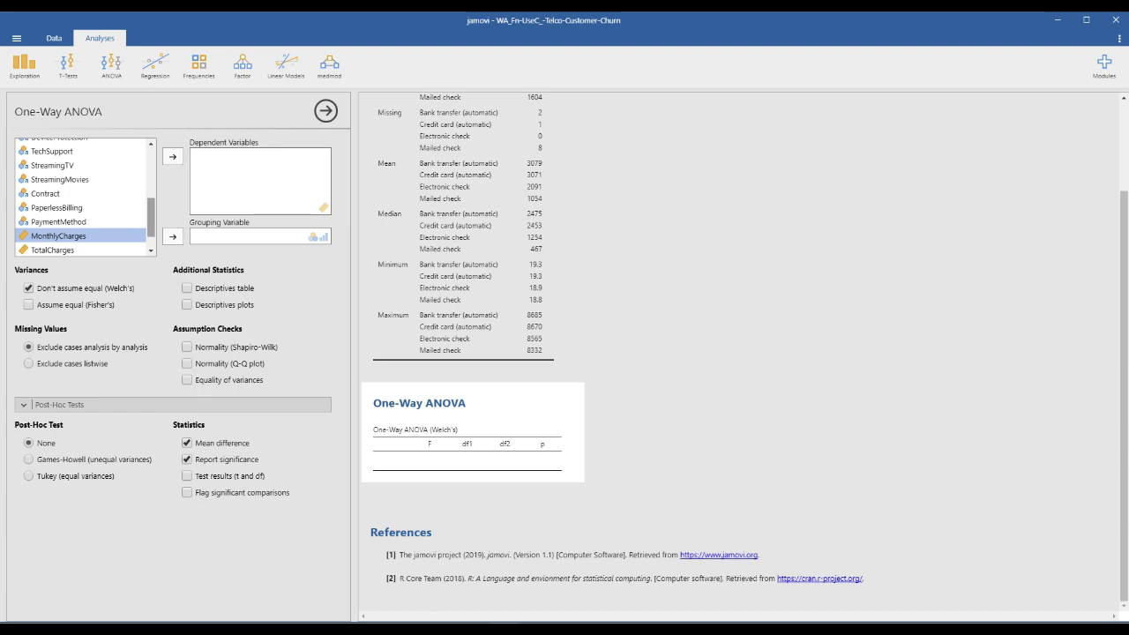
{"action": "scroll", "coordinate": [84, 196], "scroll_direction": "down", "scroll_amount": 1}
{"action": "left_click", "coordinate": [80, 222]}
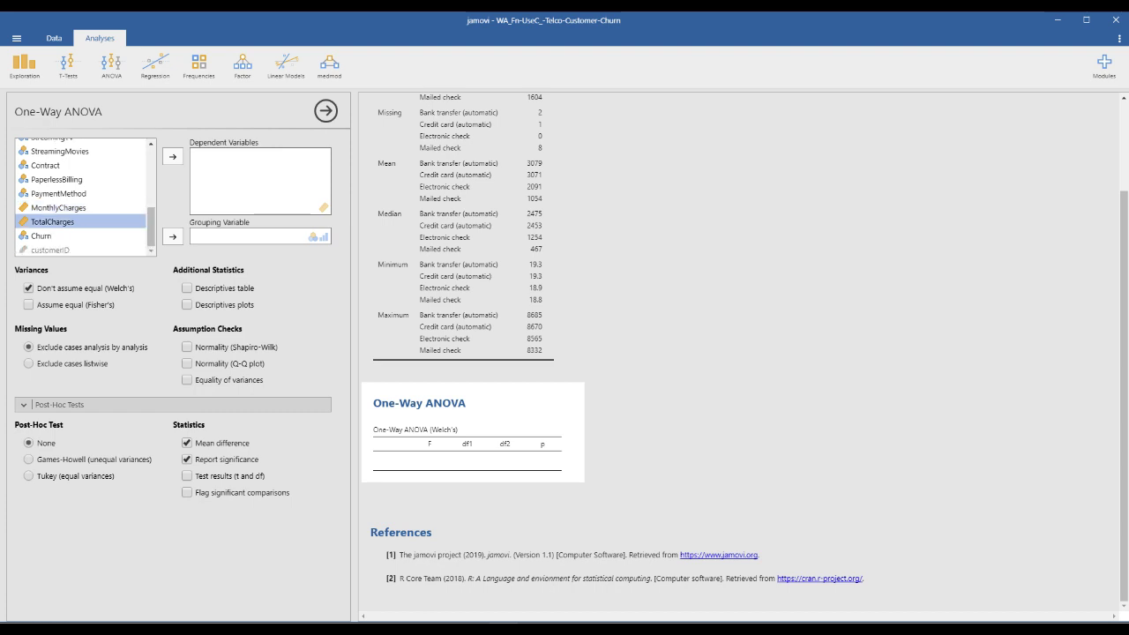
{"action": "left_click", "coordinate": [172, 156]}
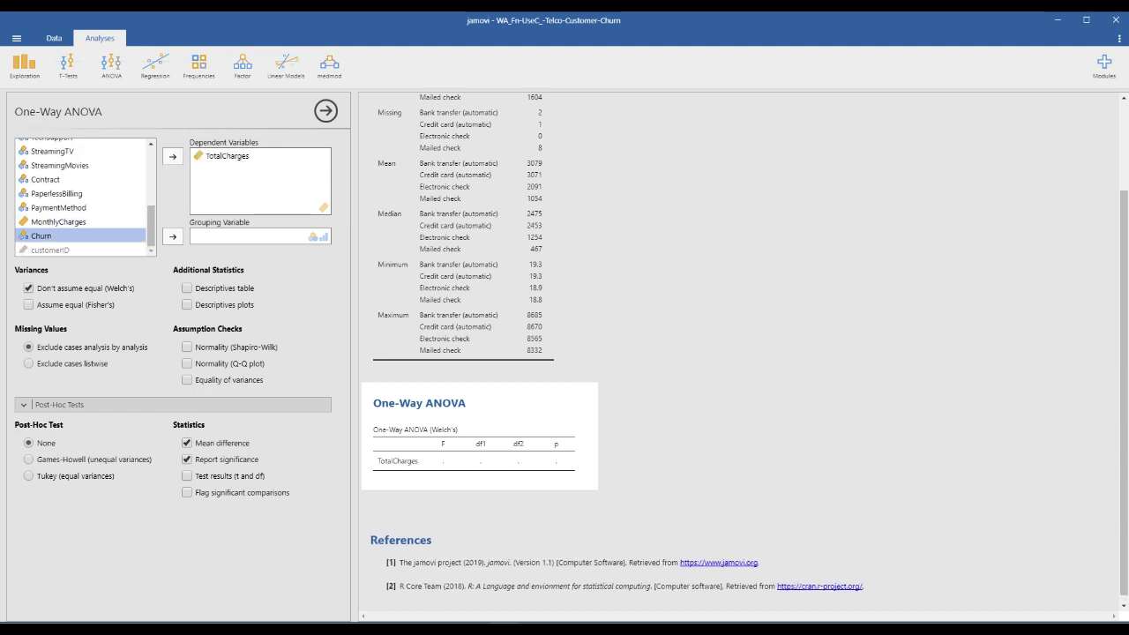
{"action": "left_click", "coordinate": [80, 207]}
{"action": "left_click", "coordinate": [172, 236]}
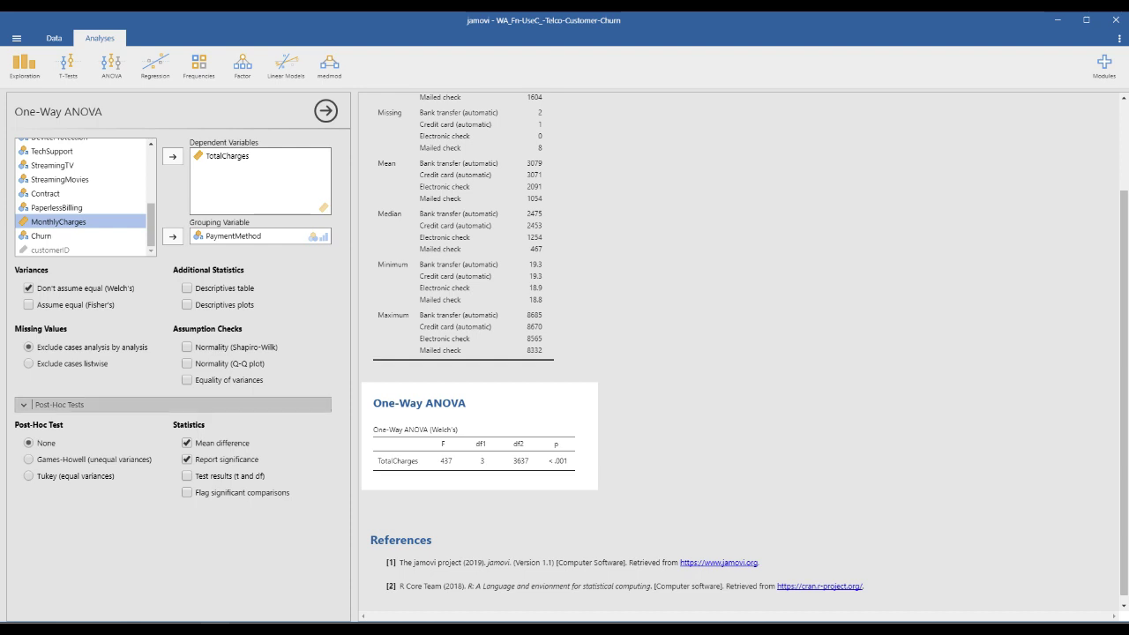
{"action": "left_click", "coordinate": [28, 476]}
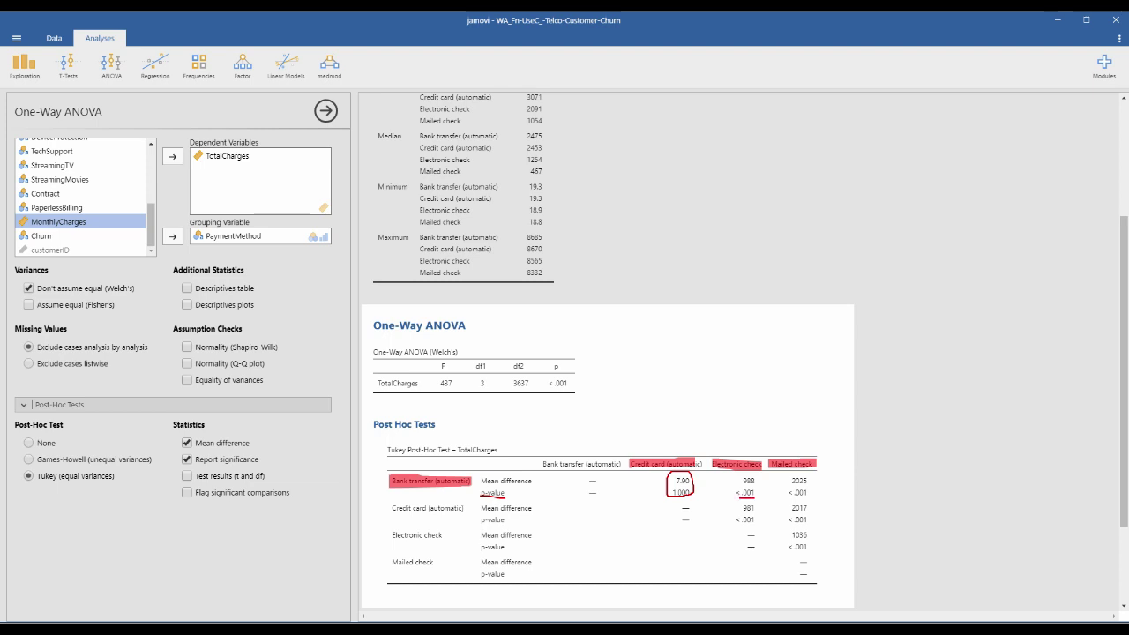
- Examine the mean differences and p-values for each pair of payment methods in the Tukey post-hoc table
{"action": "left_click_drag", "start_coordinate": [788, 499], "coordinate": [812, 498]}
{"action": "left_click_drag", "start_coordinate": [392, 507], "coordinate": [459, 508]}
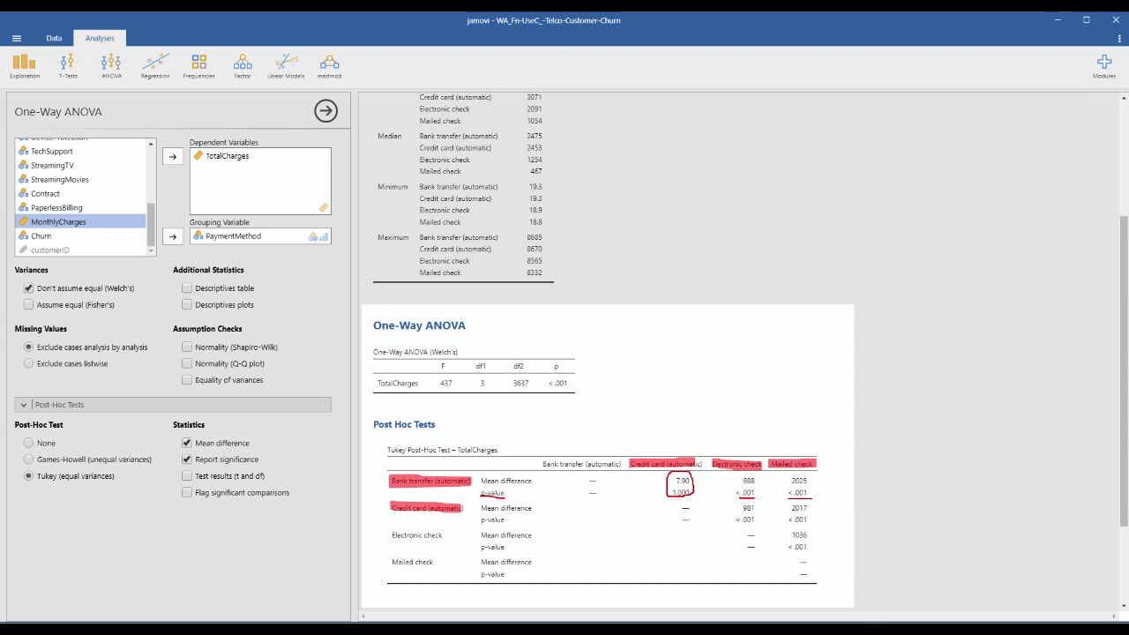
{"action": "left_click_drag", "start_coordinate": [715, 461], "coordinate": [752, 462]}
{"action": "left_click_drag", "start_coordinate": [394, 502], "coordinate": [453, 502]}
{"action": "left_click_drag", "start_coordinate": [779, 469], "coordinate": [821, 462]}
{"action": "left_click_drag", "start_coordinate": [735, 519], "coordinate": [813, 519]}
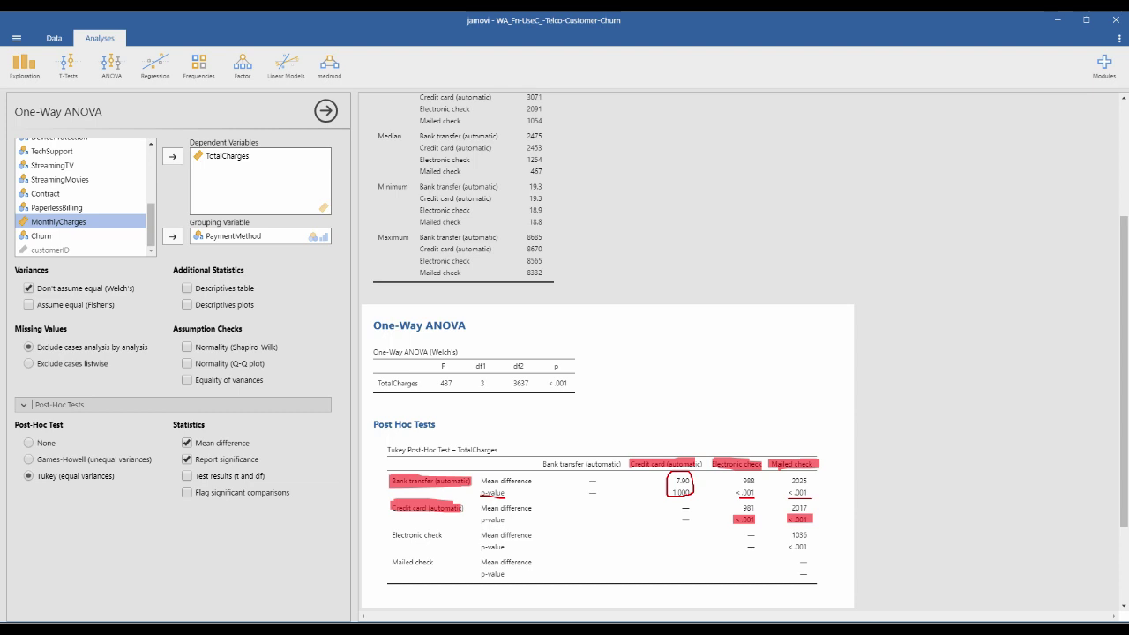
{"action": "left_click_drag", "start_coordinate": [390, 536], "coordinate": [446, 537]}
{"action": "mouse_move", "coordinate": [790, 533]}
{"action": "left_mouse_down"}
{"action": "mouse_move", "coordinate": [810, 534]}
{"action": "mouse_move", "coordinate": [816, 547]}
{"action": "left_mouse_up"}
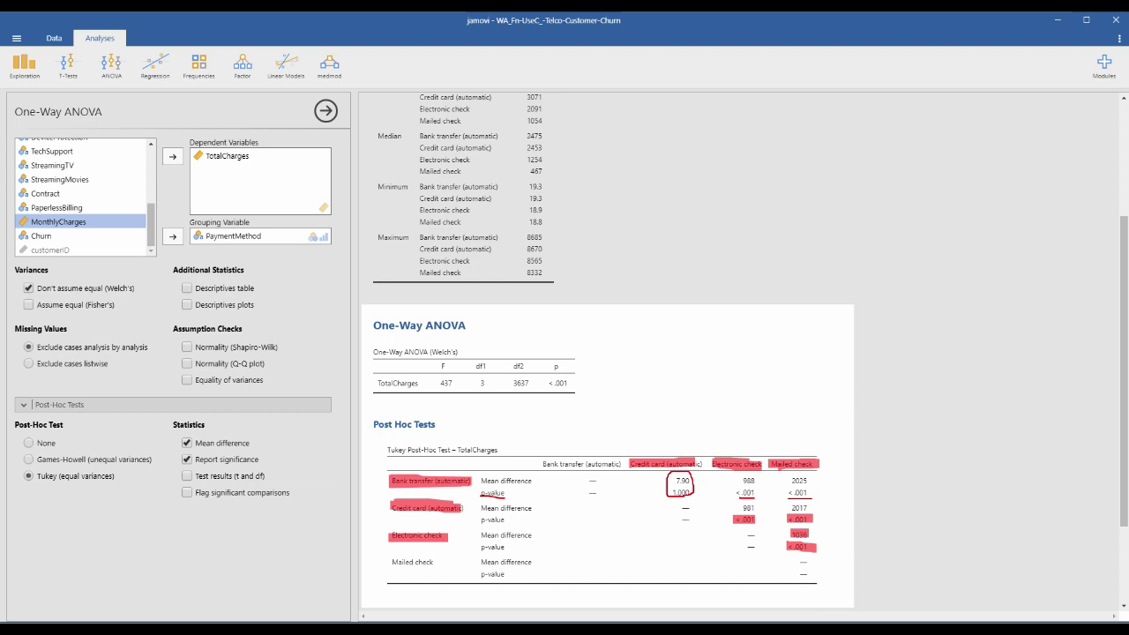
{"action": "key", "text": "Escape"}
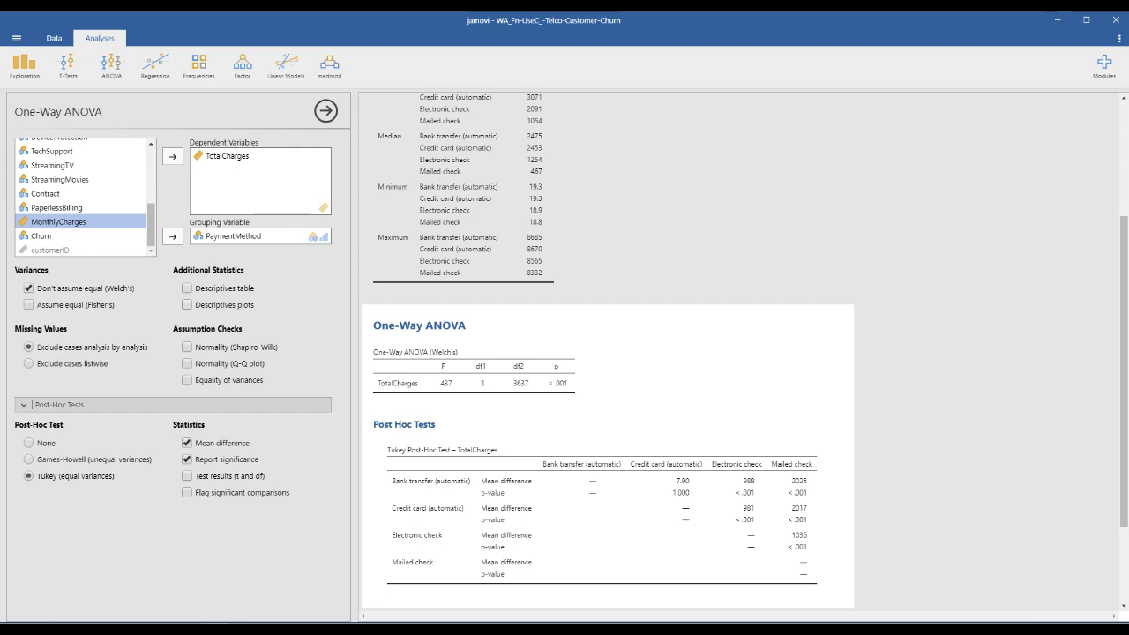
- Add descriptives plots to the One-Way ANOVA and review the TotalCharges means for each payment method
{"action": "left_click", "coordinate": [187, 304]}
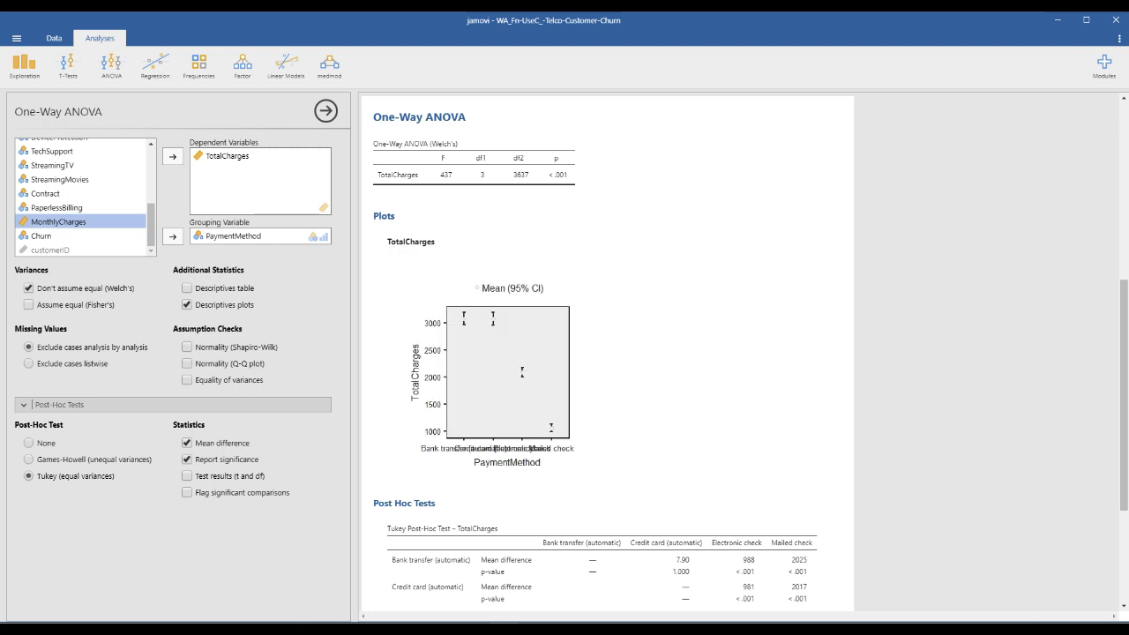
{"action": "scroll", "coordinate": [607, 353], "scroll_direction": "down", "scroll_amount": 2}
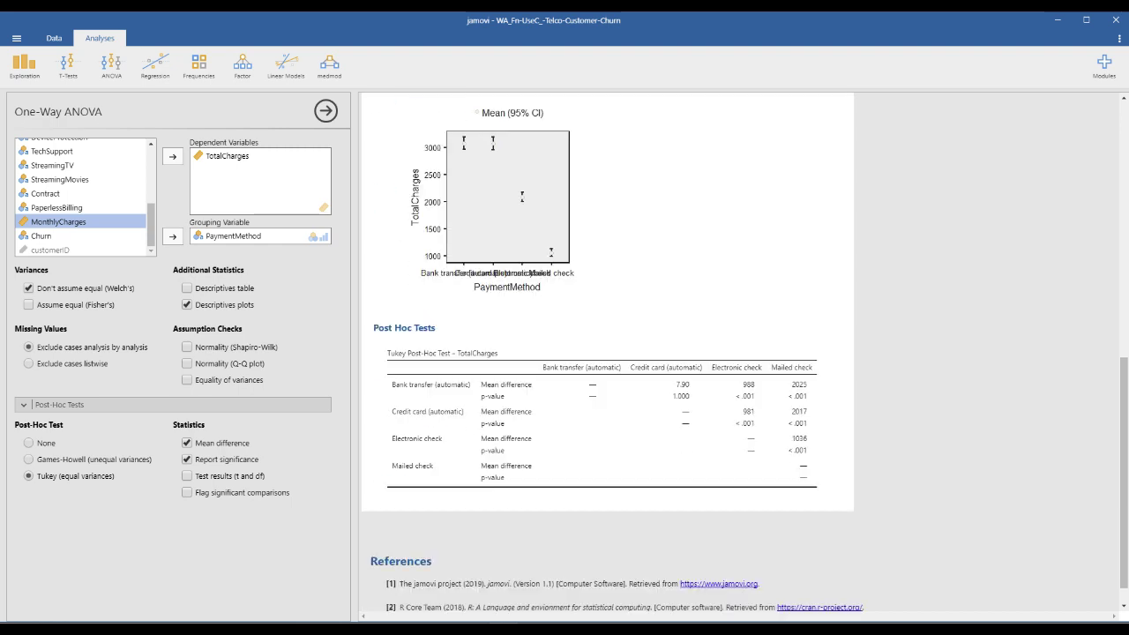
{"action": "scroll", "coordinate": [609, 353], "scroll_direction": "up", "scroll_amount": 1}
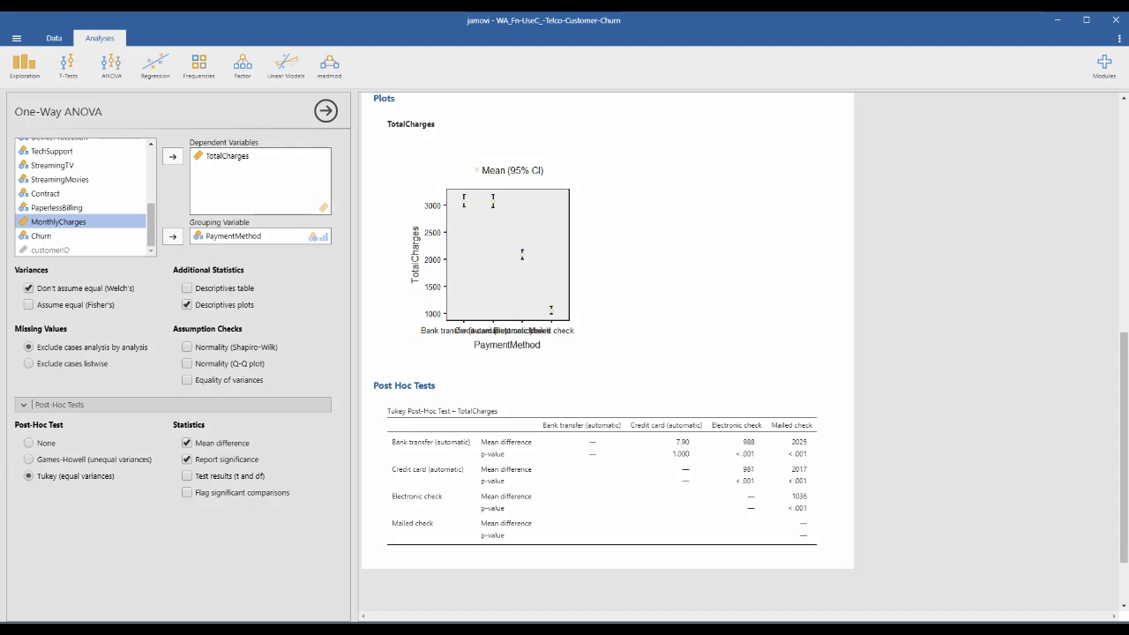
{"action": "left_click_drag", "start_coordinate": [458, 212], "coordinate": [473, 213]}
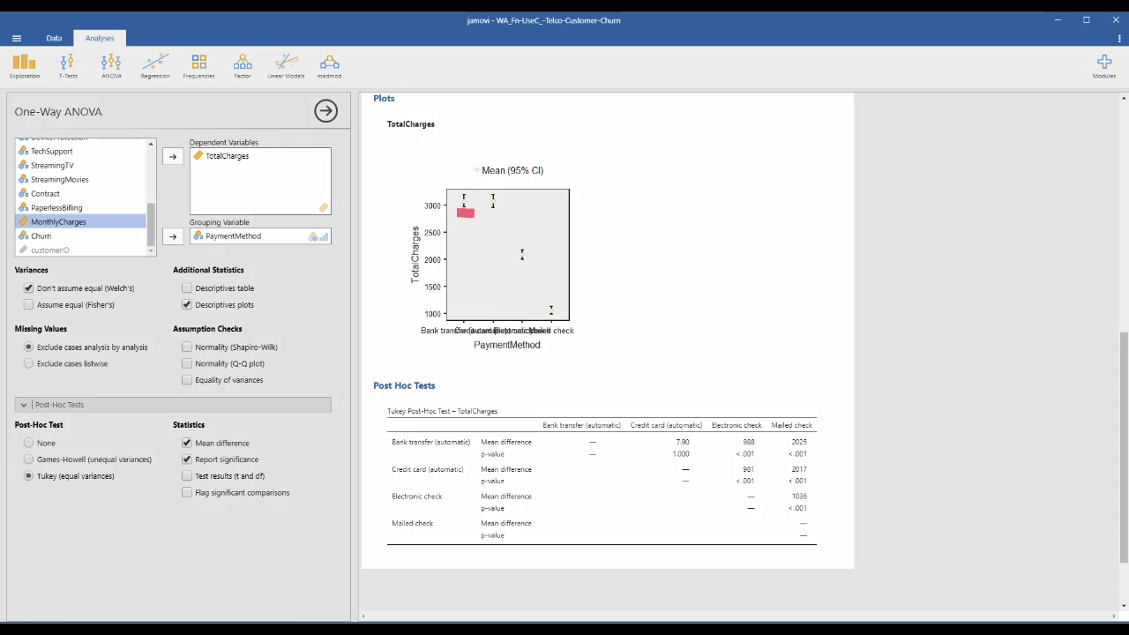
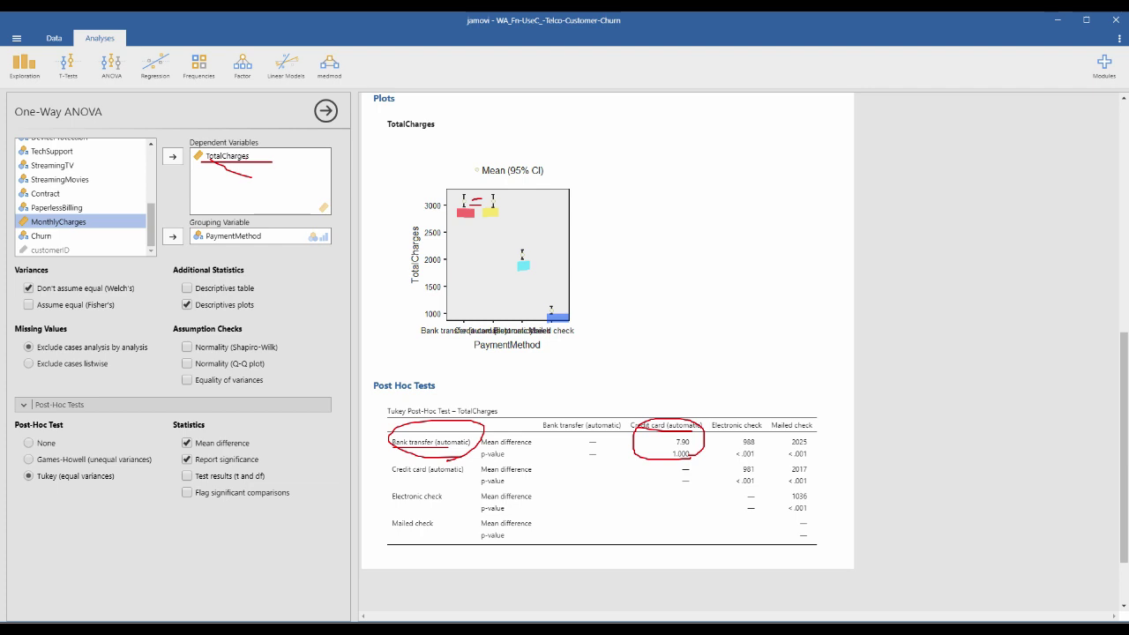
- Compare bank transfer with electronic check and mailed check in the Tukey post-hoc table and the means plot
{"action": "mouse_move", "coordinate": [763, 456]}
{"action": "left_mouse_down"}
{"action": "mouse_move", "coordinate": [751, 446]}
{"action": "mouse_move", "coordinate": [802, 443]}
{"action": "left_mouse_up"}
{"action": "mouse_move", "coordinate": [462, 219]}
{"action": "left_mouse_down"}
{"action": "mouse_move", "coordinate": [462, 255]}
{"action": "mouse_move", "coordinate": [519, 262]}
{"action": "left_mouse_up"}
{"action": "mouse_move", "coordinate": [451, 232]}
{"action": "left_mouse_down"}
{"action": "mouse_move", "coordinate": [462, 222]}
{"action": "mouse_move", "coordinate": [473, 234]}
{"action": "mouse_move", "coordinate": [453, 280]}
{"action": "mouse_move", "coordinate": [534, 316]}
{"action": "left_mouse_up"}
{"action": "left_click_drag", "start_coordinate": [509, 317], "coordinate": [534, 317]}
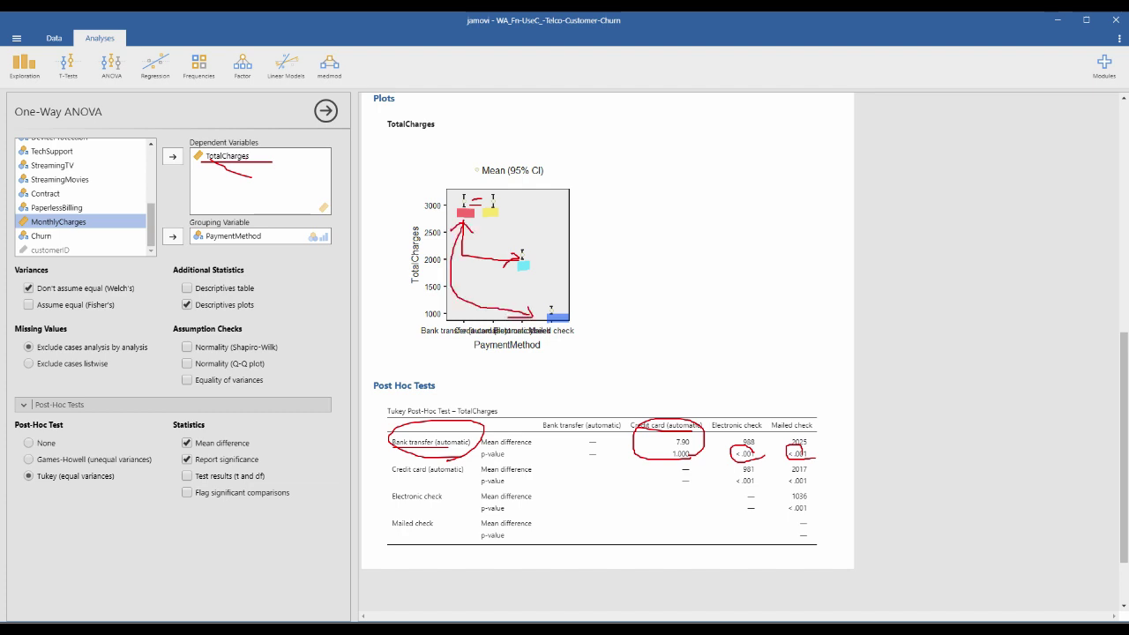
{"action": "mouse_move", "coordinate": [254, 174]}
{"action": "left_mouse_down"}
{"action": "mouse_move", "coordinate": [215, 144]}
{"action": "mouse_move", "coordinate": [252, 177]}
{"action": "left_mouse_up"}
{"action": "mouse_move", "coordinate": [434, 453]}
{"action": "left_mouse_down"}
{"action": "mouse_move", "coordinate": [395, 427]}
{"action": "mouse_move", "coordinate": [429, 454]}
{"action": "left_mouse_up"}
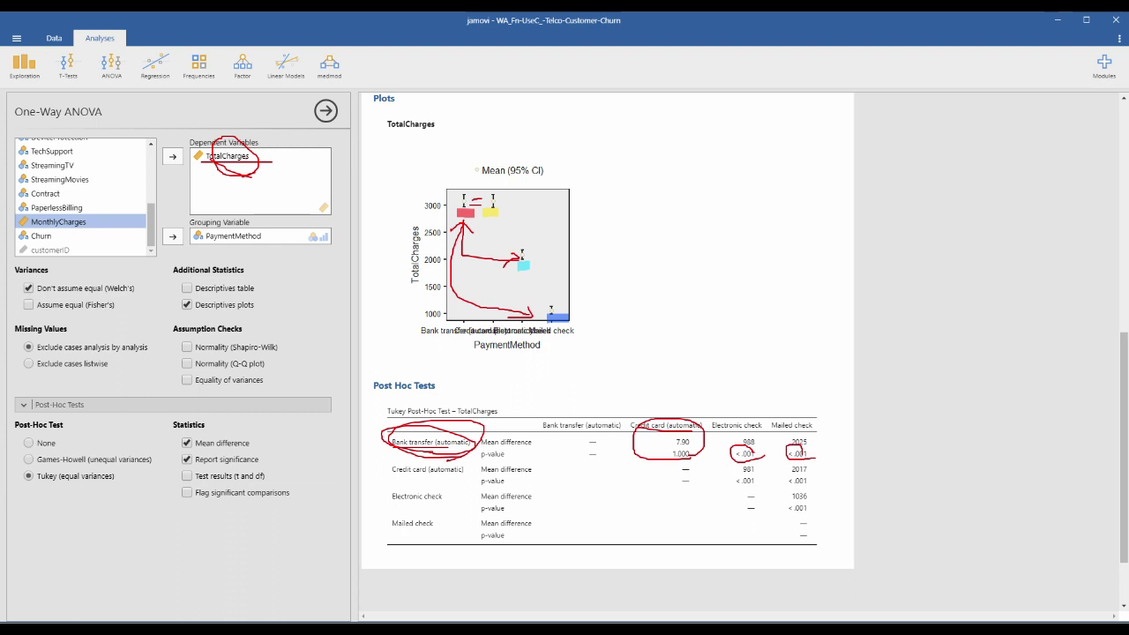
{"action": "mouse_move", "coordinate": [767, 441]}
{"action": "left_mouse_down"}
{"action": "mouse_move", "coordinate": [716, 413]}
{"action": "mouse_move", "coordinate": [775, 434]}
{"action": "mouse_move", "coordinate": [786, 408]}
{"action": "mouse_move", "coordinate": [806, 438]}
{"action": "left_mouse_up"}
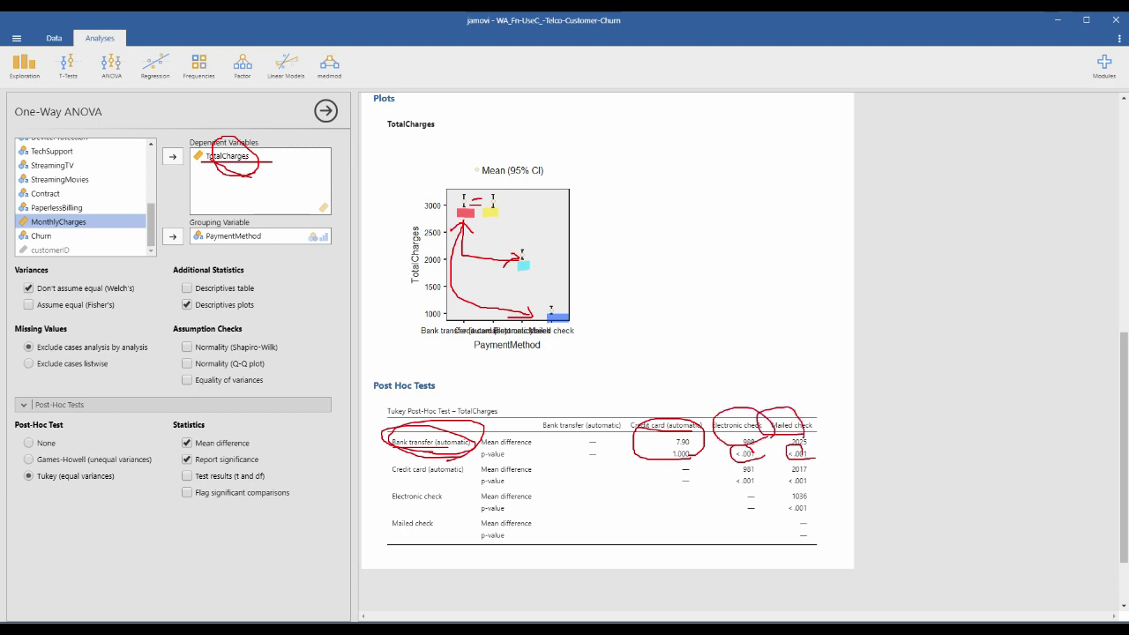
{"action": "mouse_move", "coordinate": [265, 168]}
{"action": "left_mouse_down"}
{"action": "mouse_move", "coordinate": [212, 174]}
{"action": "mouse_move", "coordinate": [252, 173]}
{"action": "left_mouse_up"}
- Examine the credit card and electronic check rows of the Tukey post-hoc table against the remaining payment methods and the means plot
{"action": "left_click_drag", "start_coordinate": [393, 477], "coordinate": [464, 479]}
{"action": "left_click_drag", "start_coordinate": [746, 484], "coordinate": [803, 485]}
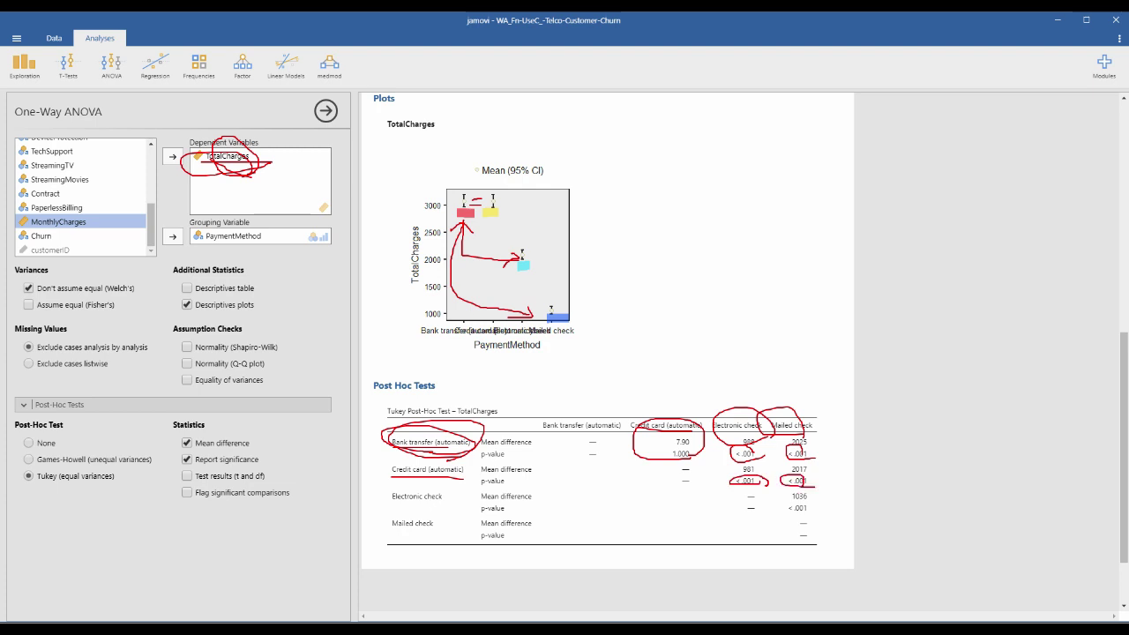
{"action": "mouse_move", "coordinate": [503, 203]}
{"action": "left_mouse_down"}
{"action": "mouse_move", "coordinate": [543, 237]}
{"action": "mouse_move", "coordinate": [533, 246]}
{"action": "left_mouse_up"}
{"action": "mouse_move", "coordinate": [508, 202]}
{"action": "left_mouse_down"}
{"action": "mouse_move", "coordinate": [503, 212]}
{"action": "mouse_move", "coordinate": [579, 226]}
{"action": "mouse_move", "coordinate": [568, 306]}
{"action": "left_mouse_up"}
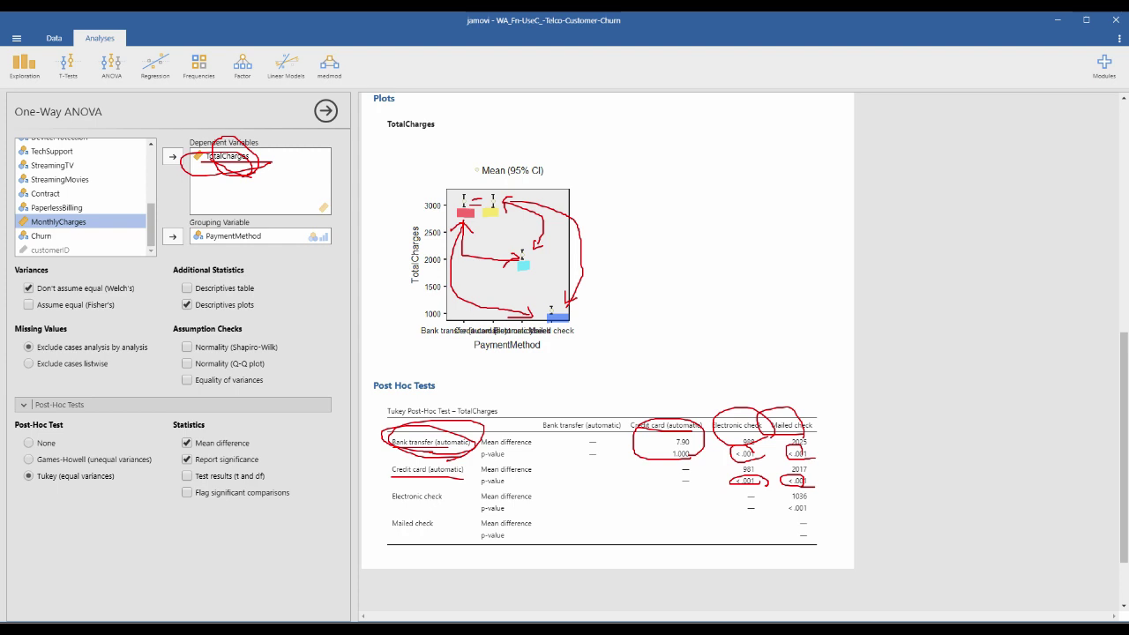
{"action": "mouse_move", "coordinate": [452, 483]}
{"action": "left_mouse_down"}
{"action": "mouse_move", "coordinate": [393, 462]}
{"action": "mouse_move", "coordinate": [465, 476]}
{"action": "left_mouse_up"}
{"action": "mouse_move", "coordinate": [256, 173]}
{"action": "left_mouse_down"}
{"action": "mouse_move", "coordinate": [208, 148]}
{"action": "mouse_move", "coordinate": [260, 163]}
{"action": "left_mouse_up"}
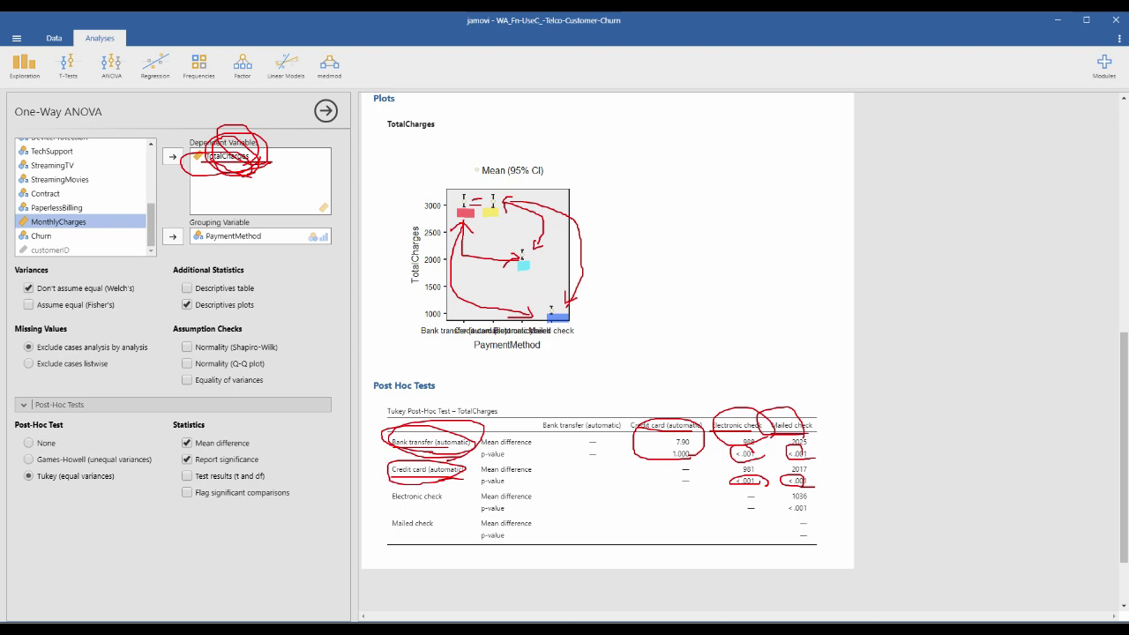
{"action": "left_click_drag", "start_coordinate": [196, 168], "coordinate": [280, 169]}
{"action": "mouse_move", "coordinate": [395, 507]}
{"action": "left_mouse_down"}
{"action": "mouse_move", "coordinate": [444, 507]}
{"action": "mouse_move", "coordinate": [381, 487]}
{"action": "mouse_move", "coordinate": [379, 506]}
{"action": "left_mouse_up"}
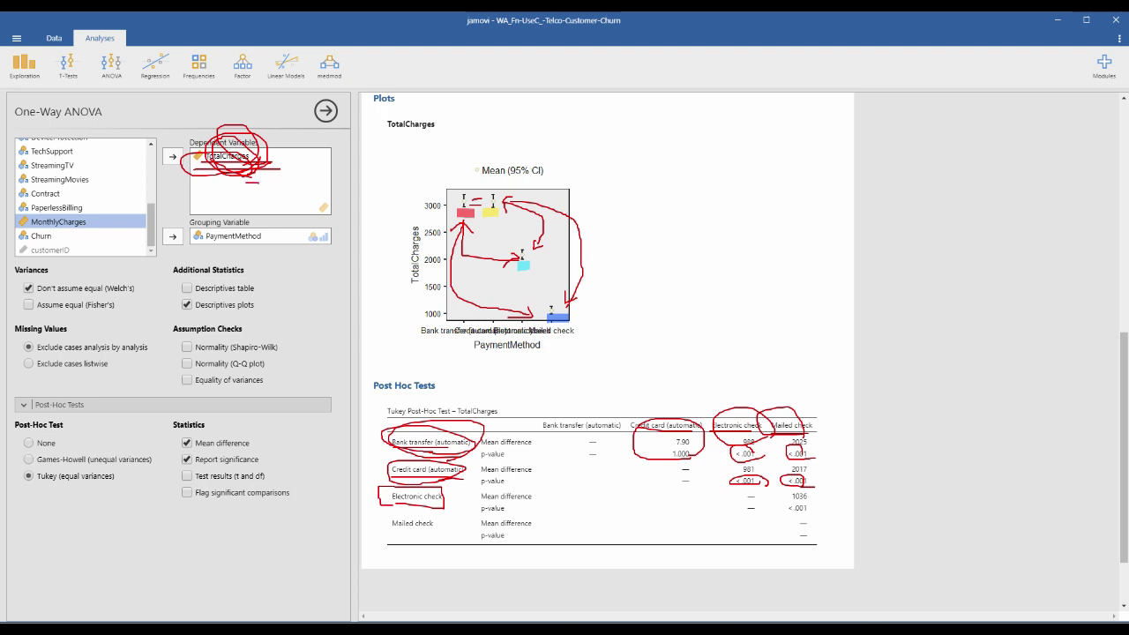
{"action": "mouse_move", "coordinate": [247, 182]}
{"action": "left_mouse_down"}
{"action": "mouse_move", "coordinate": [261, 139]}
{"action": "mouse_move", "coordinate": [252, 179]}
{"action": "left_mouse_up"}
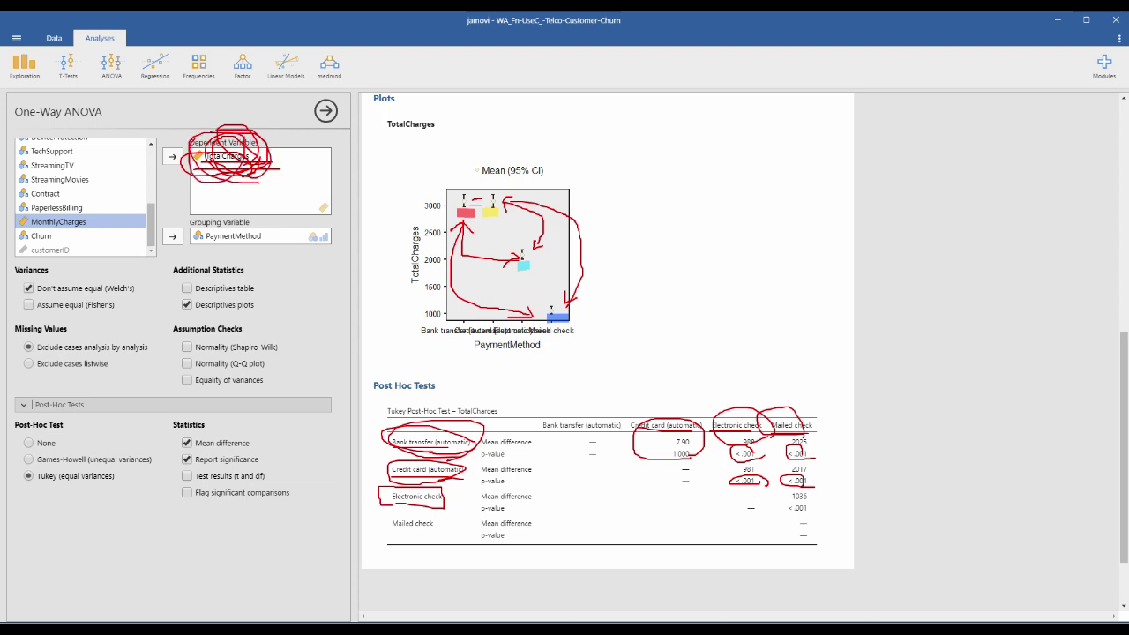
{"action": "mouse_move", "coordinate": [811, 509]}
{"action": "left_mouse_down"}
{"action": "mouse_move", "coordinate": [781, 494]}
{"action": "mouse_move", "coordinate": [823, 487]}
{"action": "mouse_move", "coordinate": [780, 503]}
{"action": "mouse_move", "coordinate": [820, 512]}
{"action": "left_mouse_up"}
{"action": "key", "text": "Escape"}
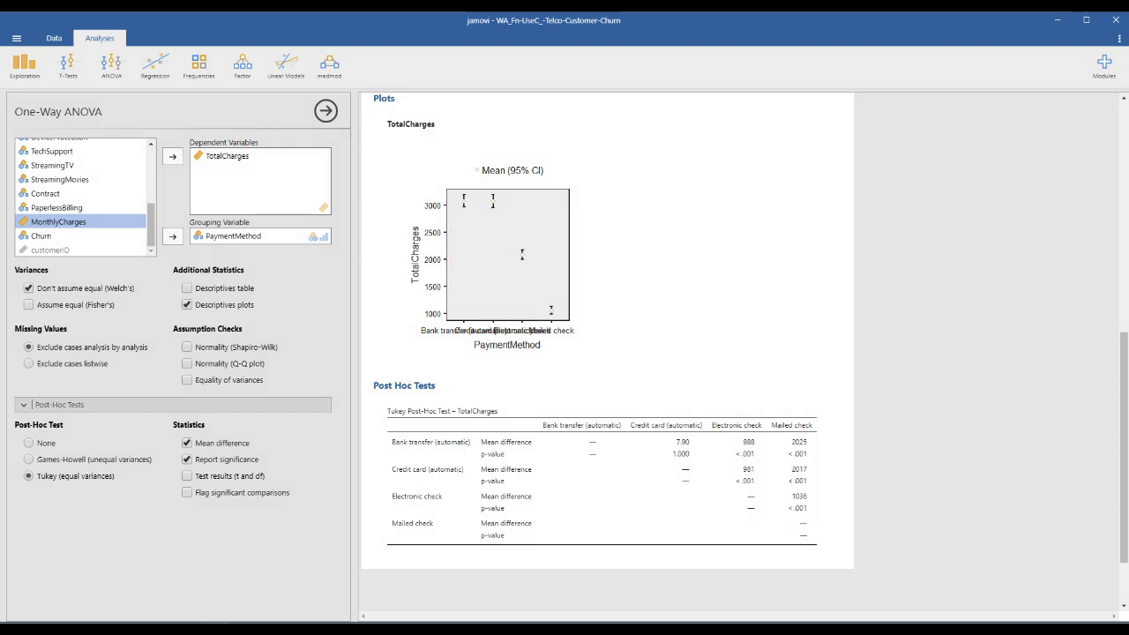
- Run a general ANOVA with TotalCharges as dependent variable and PaymentMethod as fixed factor
{"action": "left_click", "coordinate": [67, 66]}
{"action": "left_click", "coordinate": [111, 66]}
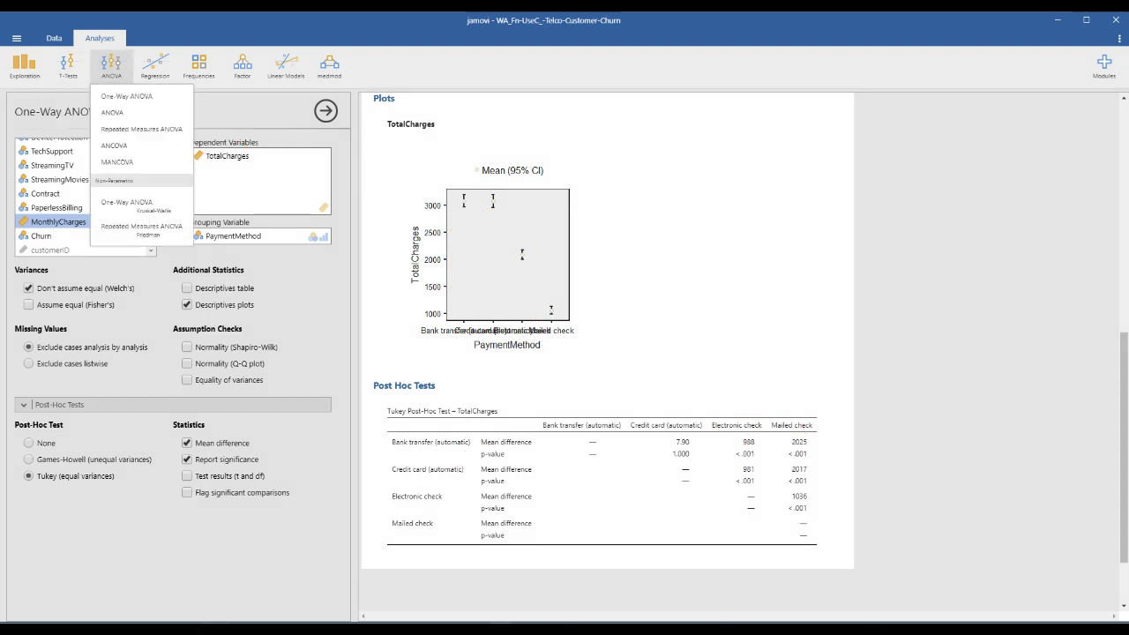
{"action": "left_click", "coordinate": [112, 112]}
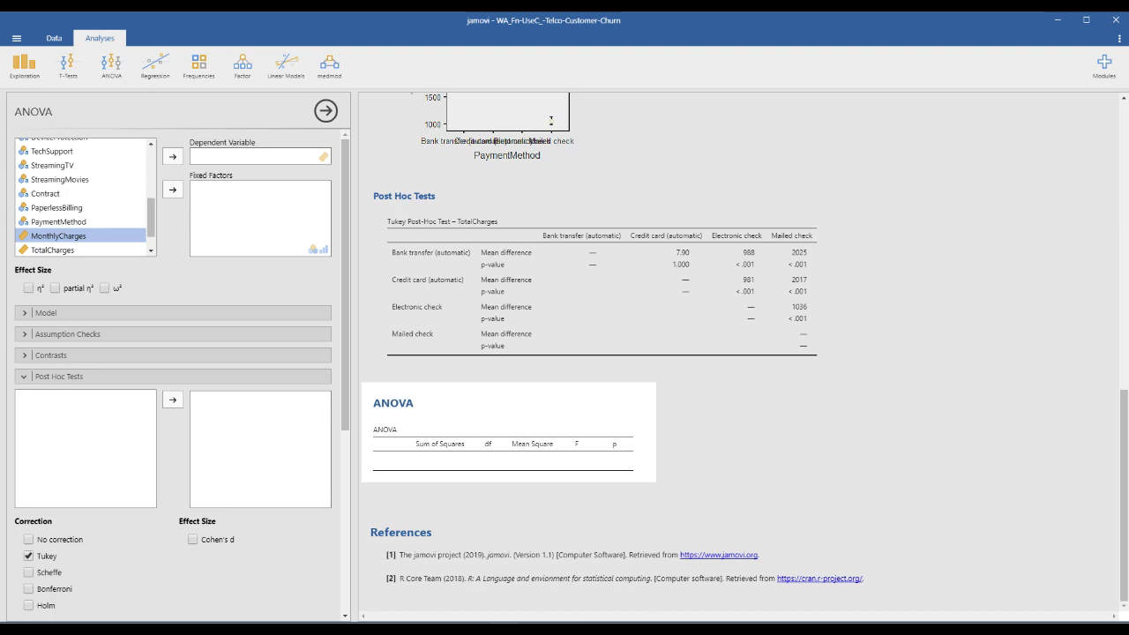
{"action": "scroll", "coordinate": [84, 197], "scroll_direction": "down", "scroll_amount": 1}
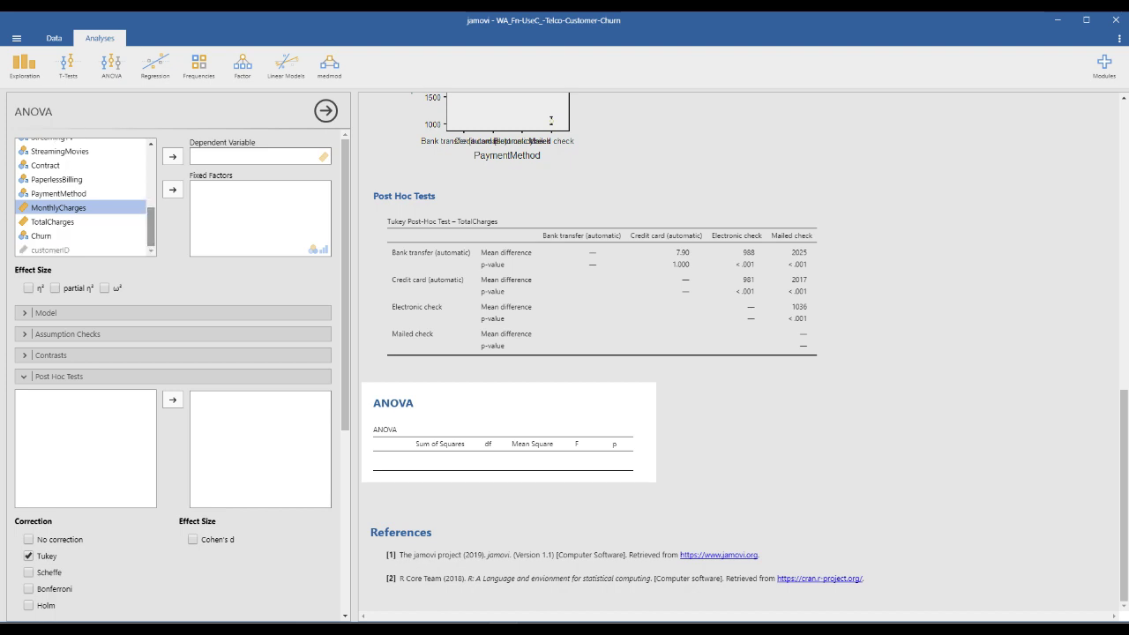
{"action": "left_click", "coordinate": [52, 222]}
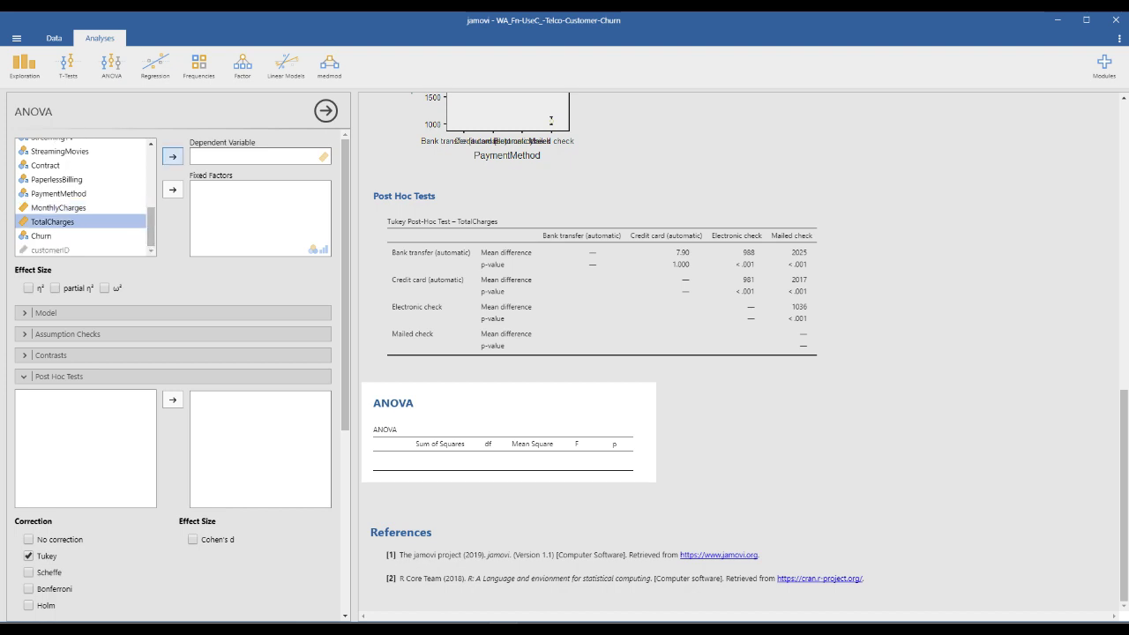
{"action": "left_click", "coordinate": [172, 157]}
{"action": "left_click", "coordinate": [58, 205]}
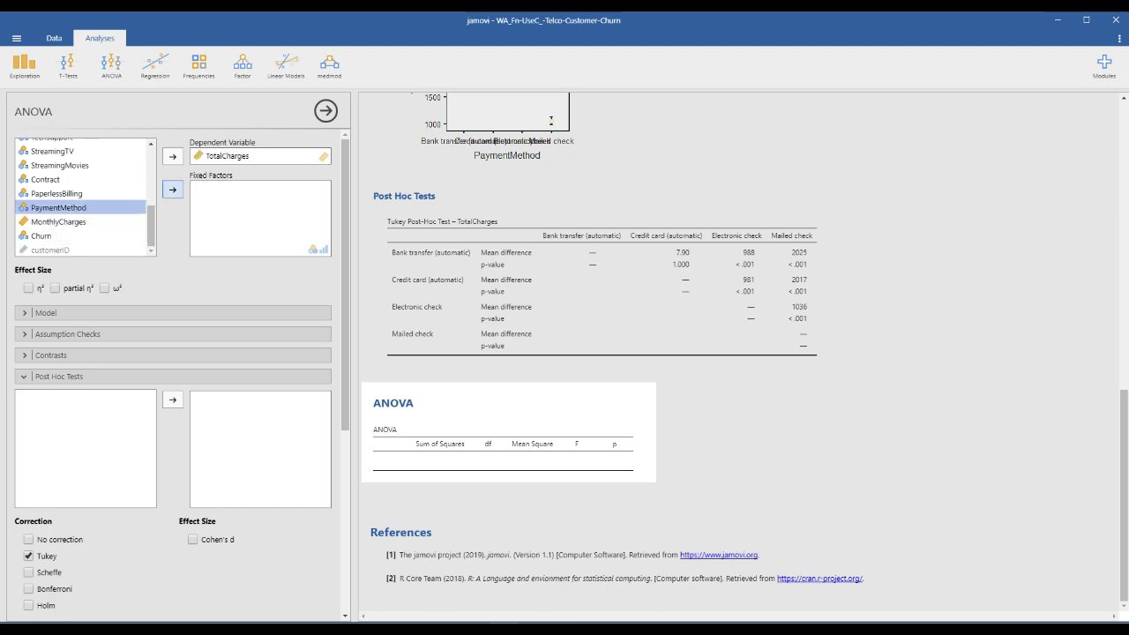
{"action": "left_click", "coordinate": [172, 189]}
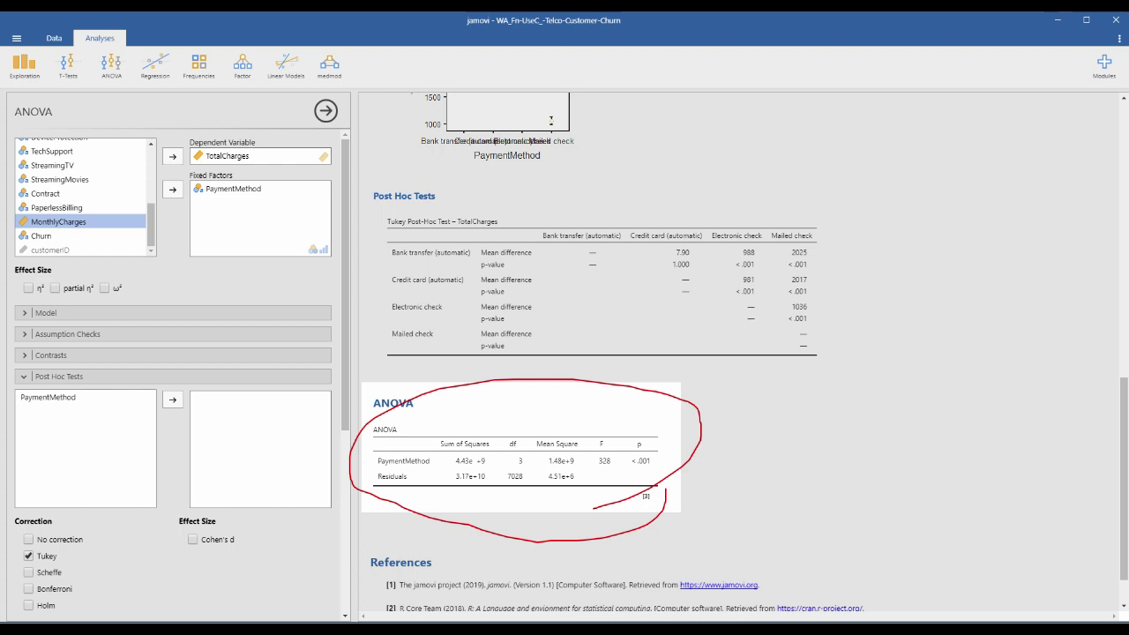
- Compare the F statistic and p-value in the ANOVA table with the Welch's One-Way ANOVA results
{"action": "left_click_drag", "start_coordinate": [440, 449], "coordinate": [485, 449]}
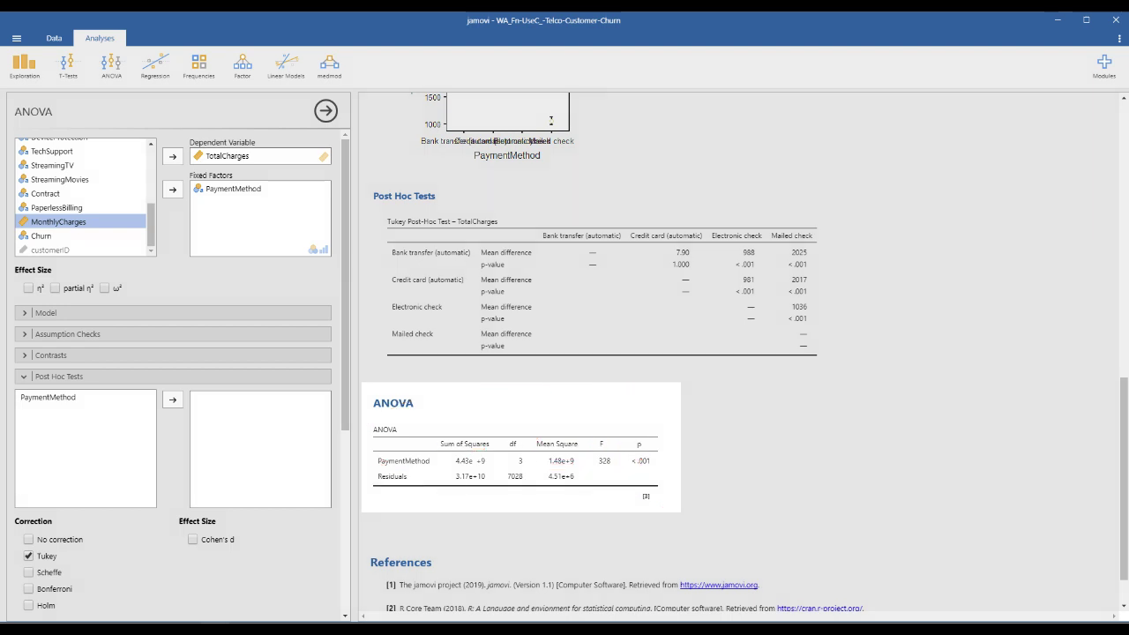
{"action": "scroll", "coordinate": [476, 459], "scroll_direction": "up", "scroll_amount": 8}
{"action": "scroll", "coordinate": [476, 454], "scroll_direction": "down", "scroll_amount": 3}
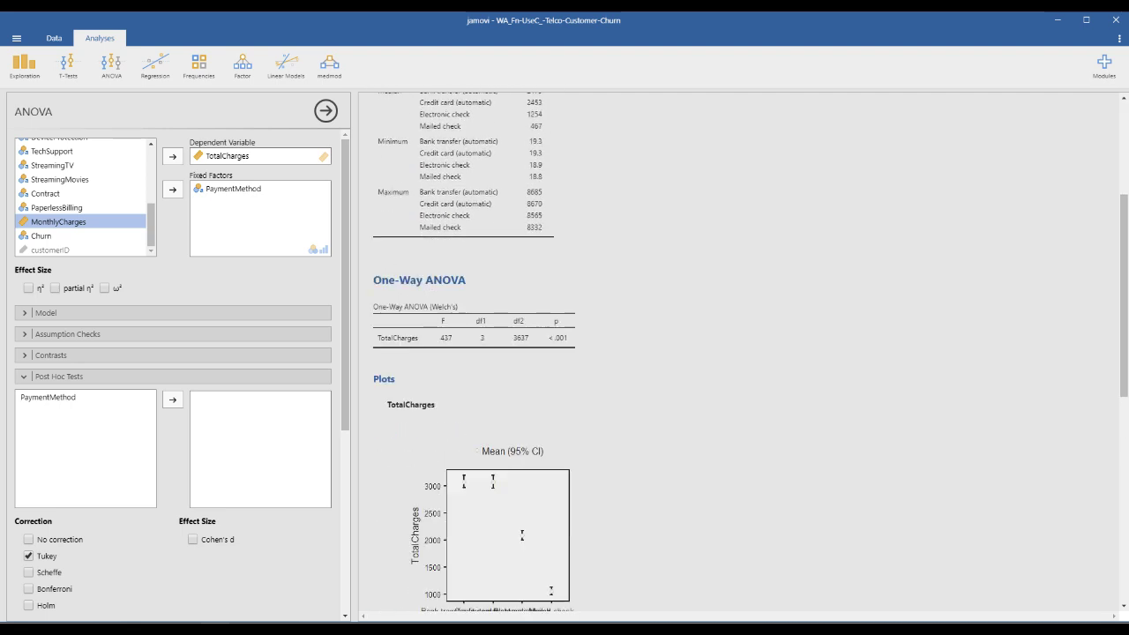
{"action": "scroll", "coordinate": [741, 353], "scroll_direction": "down", "scroll_amount": 8}
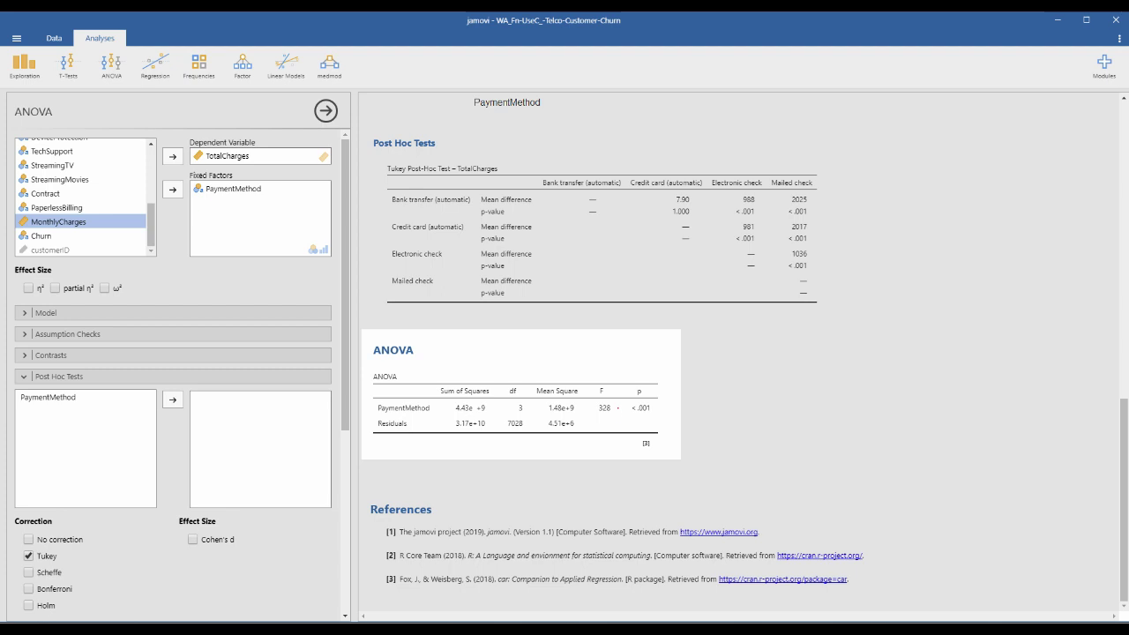
{"action": "left_click_drag", "start_coordinate": [618, 409], "coordinate": [614, 416]}
{"action": "scroll", "coordinate": [741, 353], "scroll_direction": "up", "scroll_amount": 15}
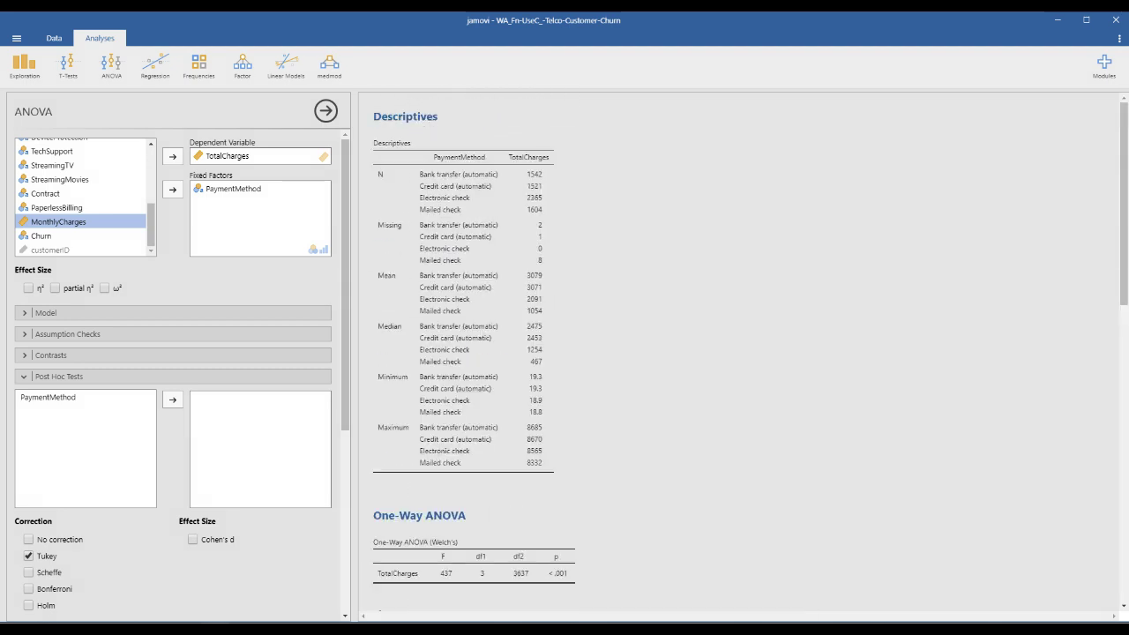
{"action": "scroll", "coordinate": [741, 352], "scroll_direction": "down", "scroll_amount": 2}
- Add the Assume equal (Fisher's) test to the One-Way ANOVA and compare it with the general ANOVA table
{"action": "left_click", "coordinate": [477, 397]}
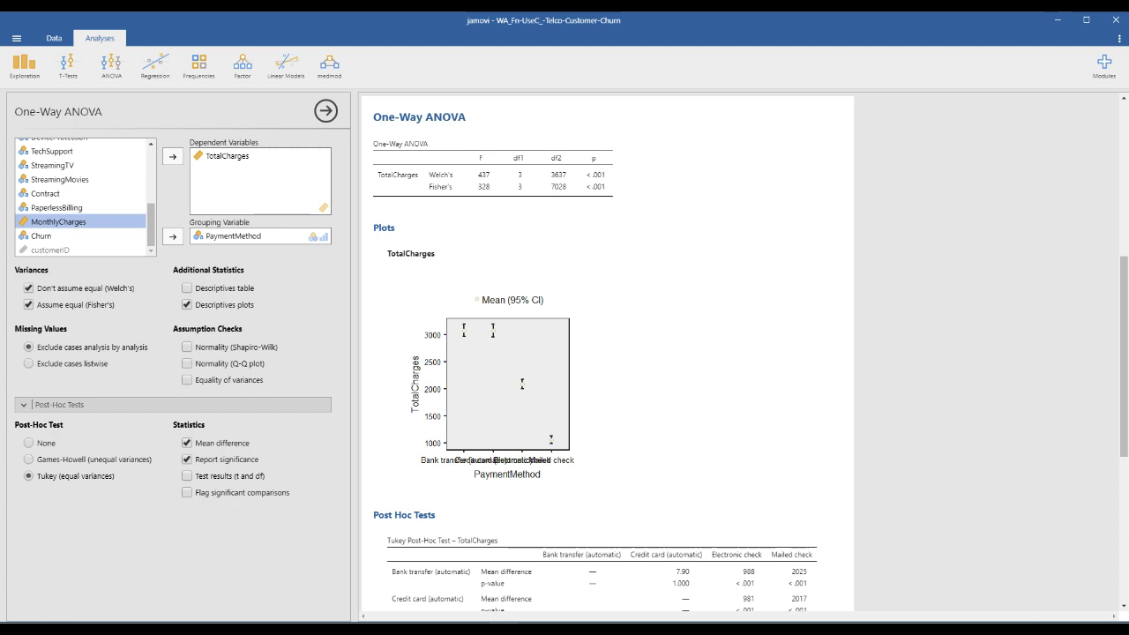
{"action": "mouse_move", "coordinate": [496, 195]}
{"action": "left_mouse_down"}
{"action": "mouse_move", "coordinate": [471, 191]}
{"action": "mouse_move", "coordinate": [493, 181]}
{"action": "left_mouse_up"}
{"action": "scroll", "coordinate": [607, 353], "scroll_direction": "down", "scroll_amount": 5}
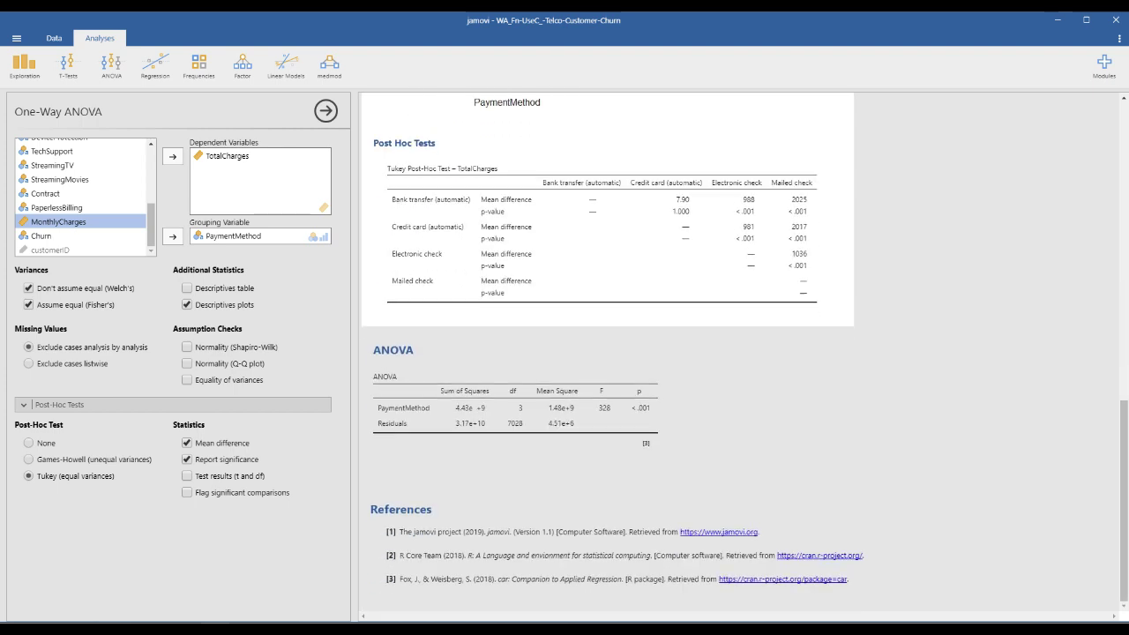
- Add PaymentMethod post-hoc comparisons to the general ANOVA with Tukey, Scheffe, Bonferroni and Holm corrections, and review the p-values
{"action": "left_click", "coordinate": [520, 395]}
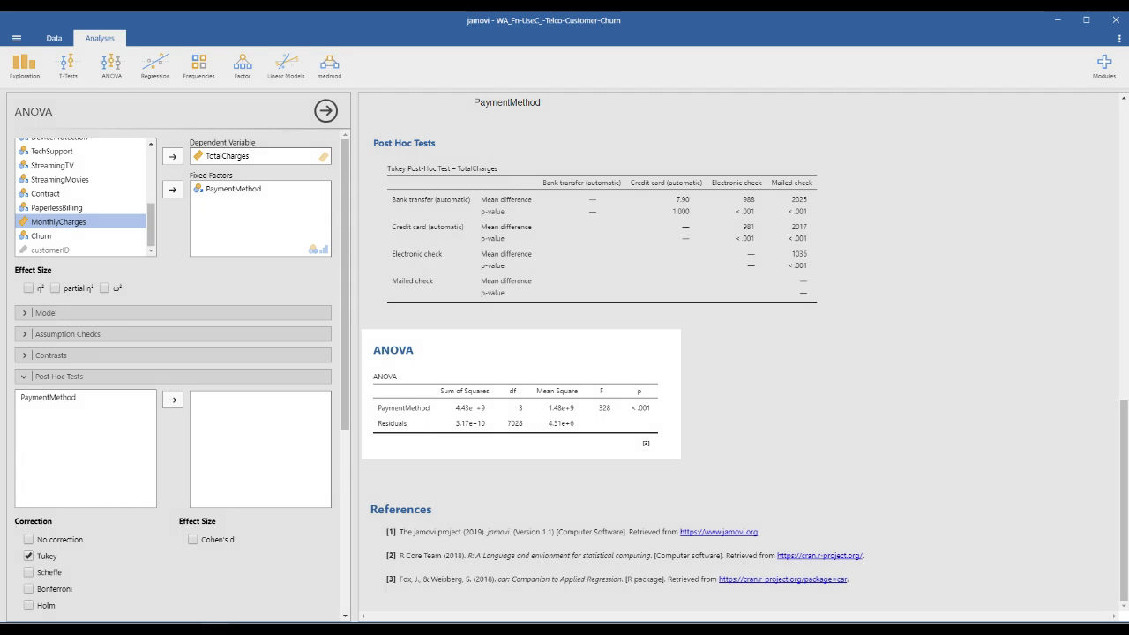
{"action": "left_click_drag", "start_coordinate": [345, 285], "coordinate": [345, 371]}
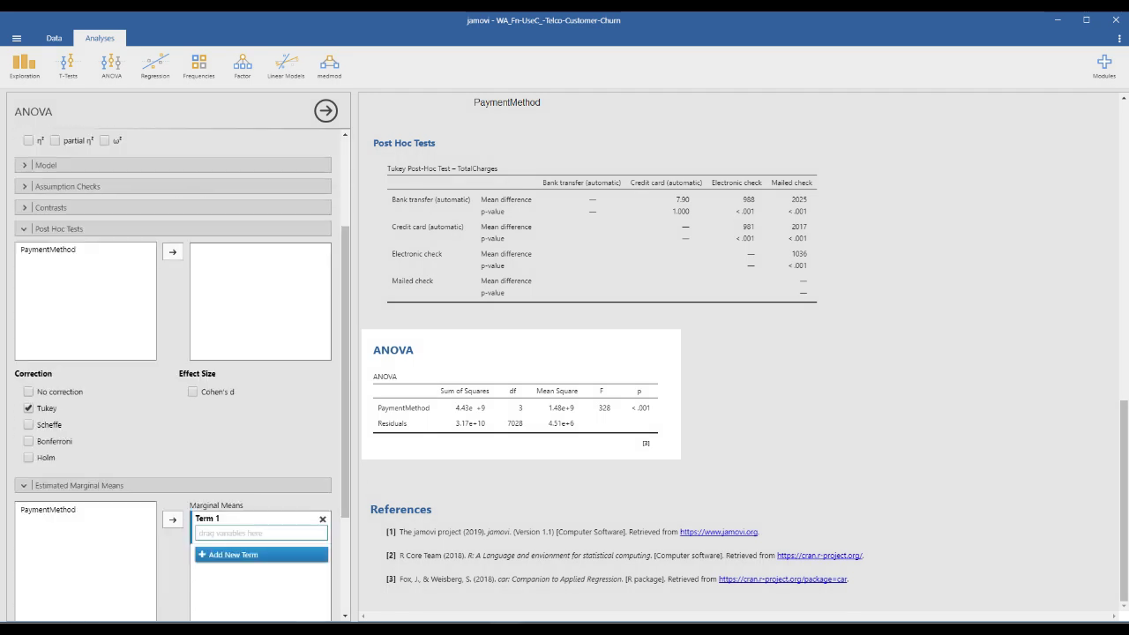
{"action": "left_click", "coordinate": [172, 229]}
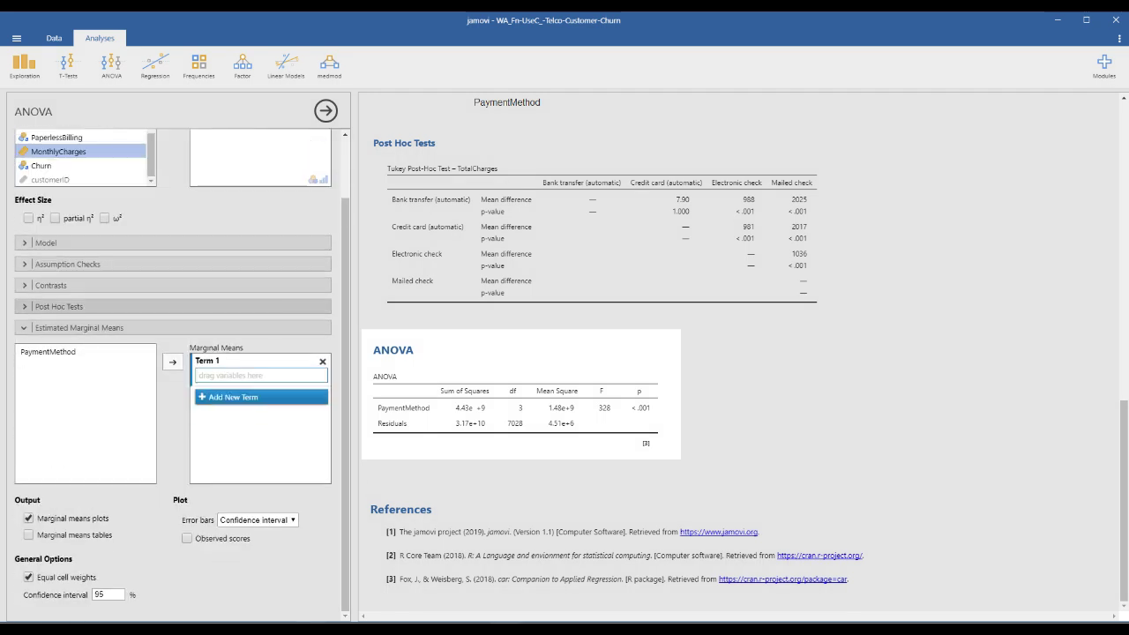
{"action": "left_click", "coordinate": [58, 306]}
{"action": "scroll", "coordinate": [177, 353], "scroll_direction": "down", "scroll_amount": 4}
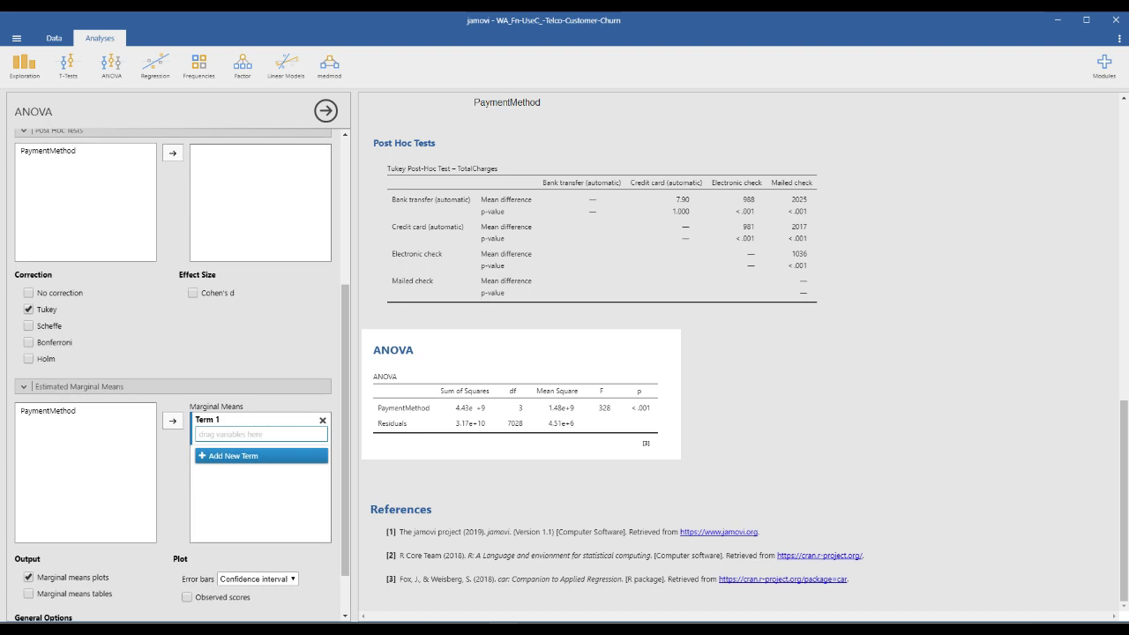
{"action": "left_click", "coordinate": [28, 343]}
{"action": "left_click", "coordinate": [29, 358]}
{"action": "scroll", "coordinate": [173, 370], "scroll_direction": "up", "scroll_amount": 1}
{"action": "left_click", "coordinate": [84, 210]}
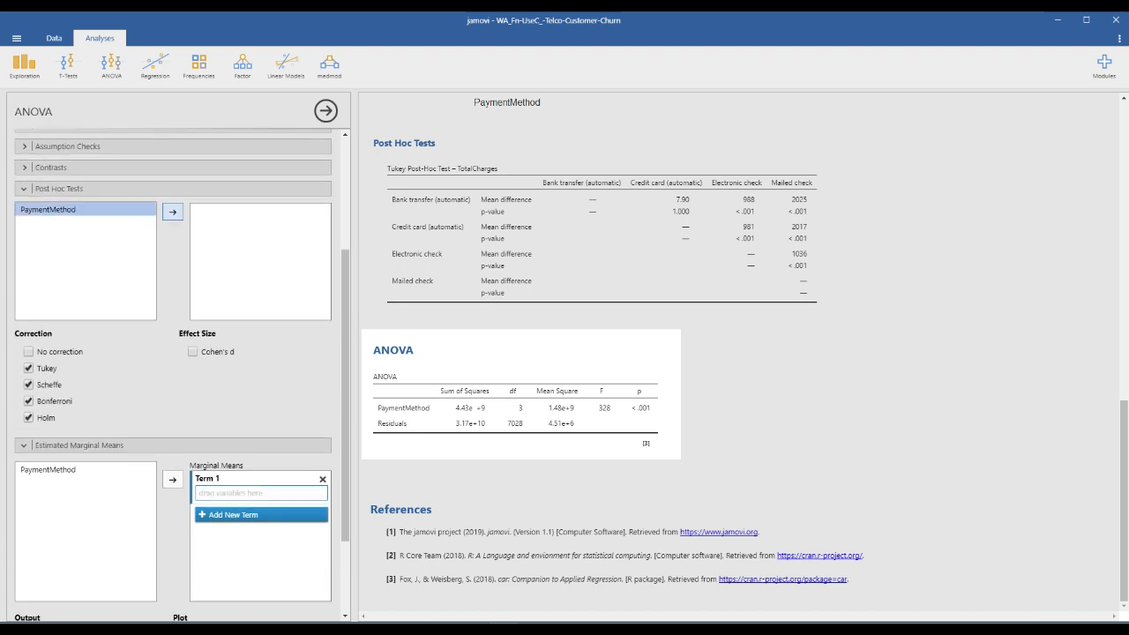
{"action": "left_click", "coordinate": [173, 212]}
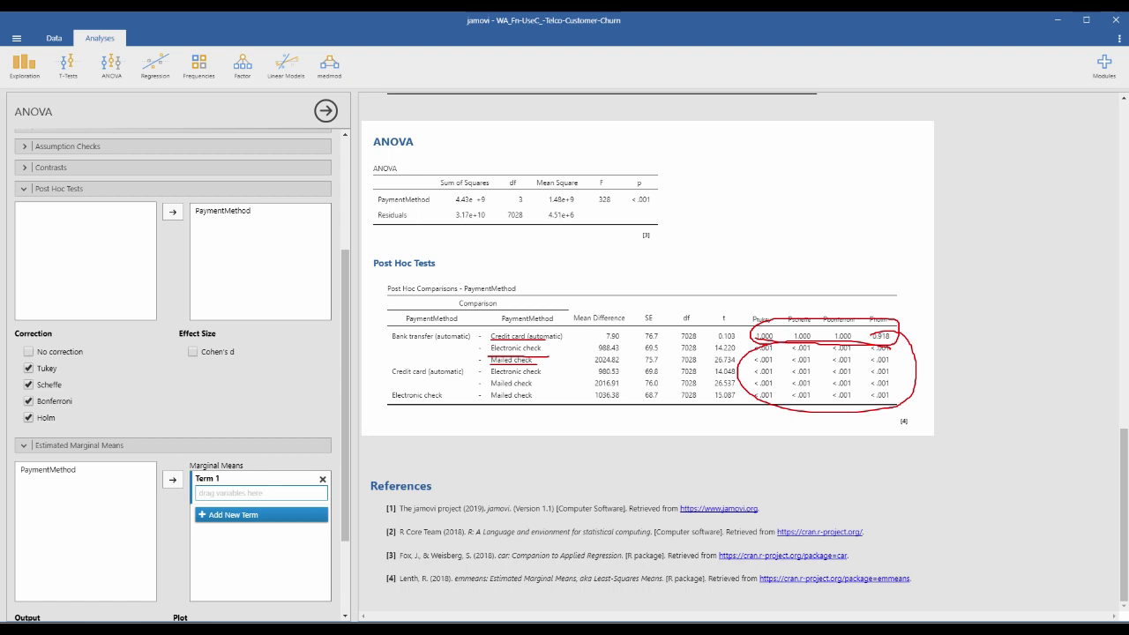
{"action": "key", "text": "Escape"}
- Plot the estimated marginal means with PaymentMethod as Term 1
{"action": "scroll", "coordinate": [173, 375], "scroll_direction": "down", "scroll_amount": 3}
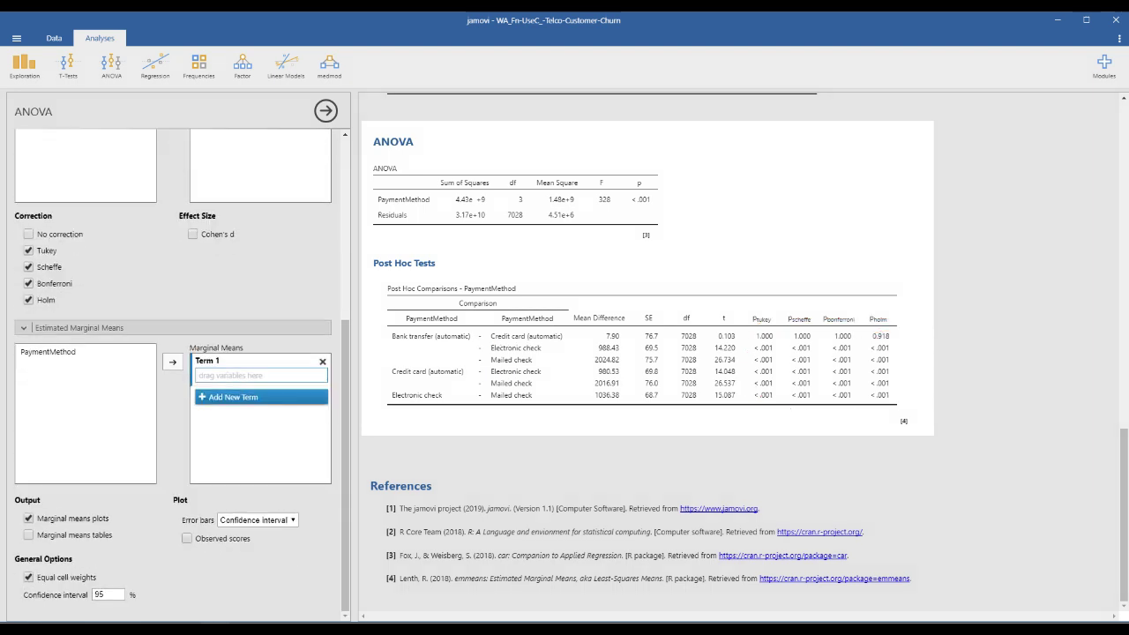
{"action": "left_click", "coordinate": [47, 352]}
{"action": "left_click", "coordinate": [172, 362]}
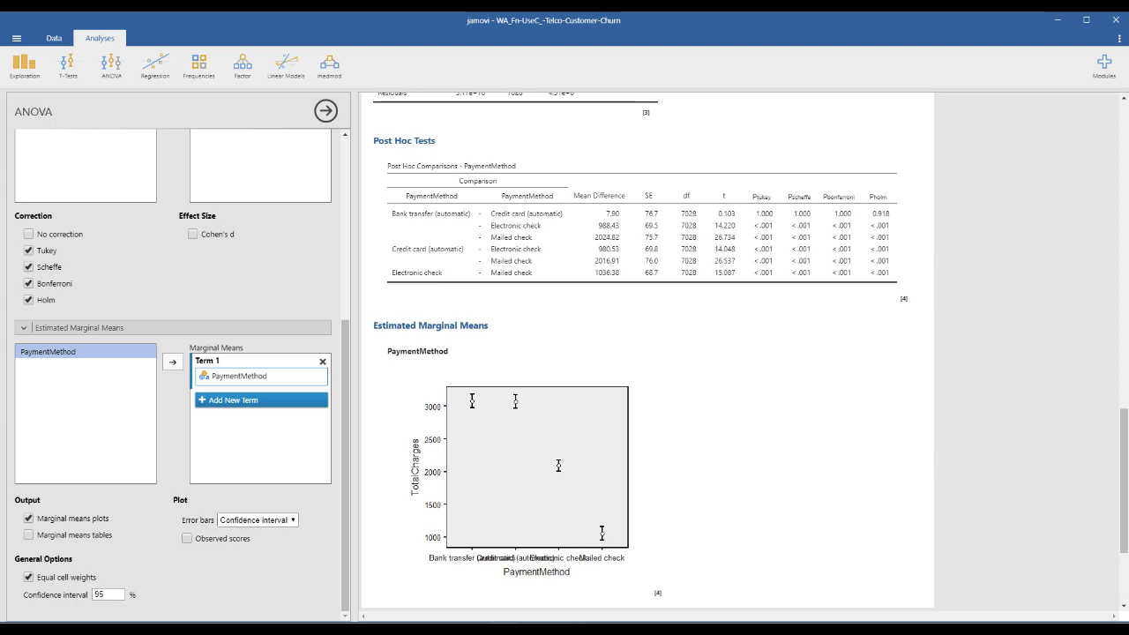
- Try Standard Error as the marginal means plot's error bars and restore Confidence interval
{"action": "left_click", "coordinate": [257, 519]}
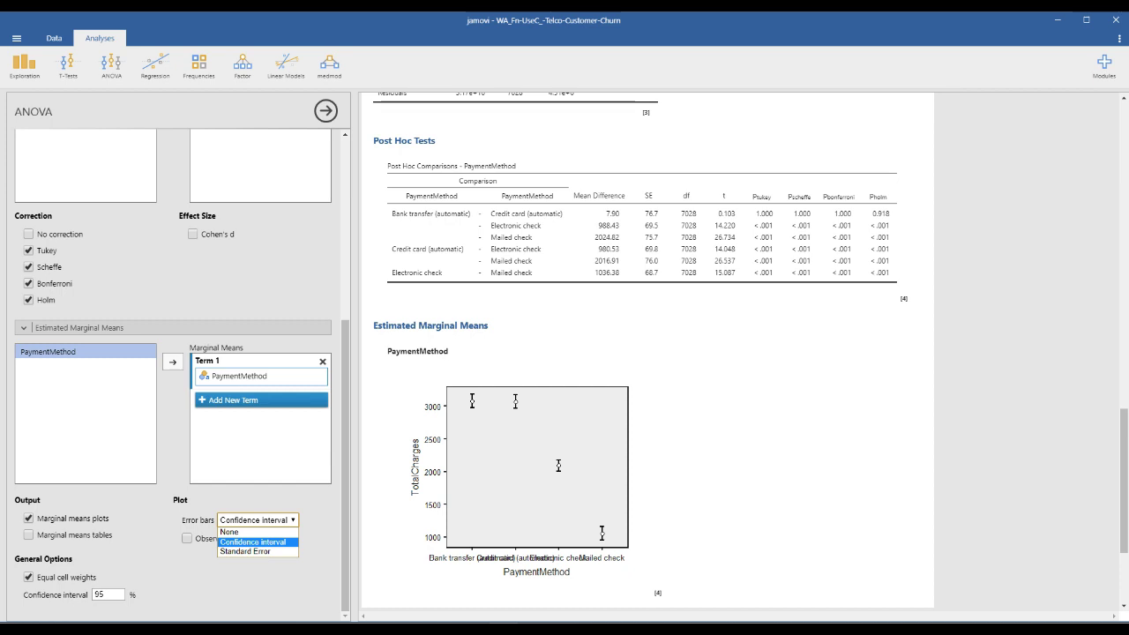
{"action": "left_click", "coordinate": [247, 551]}
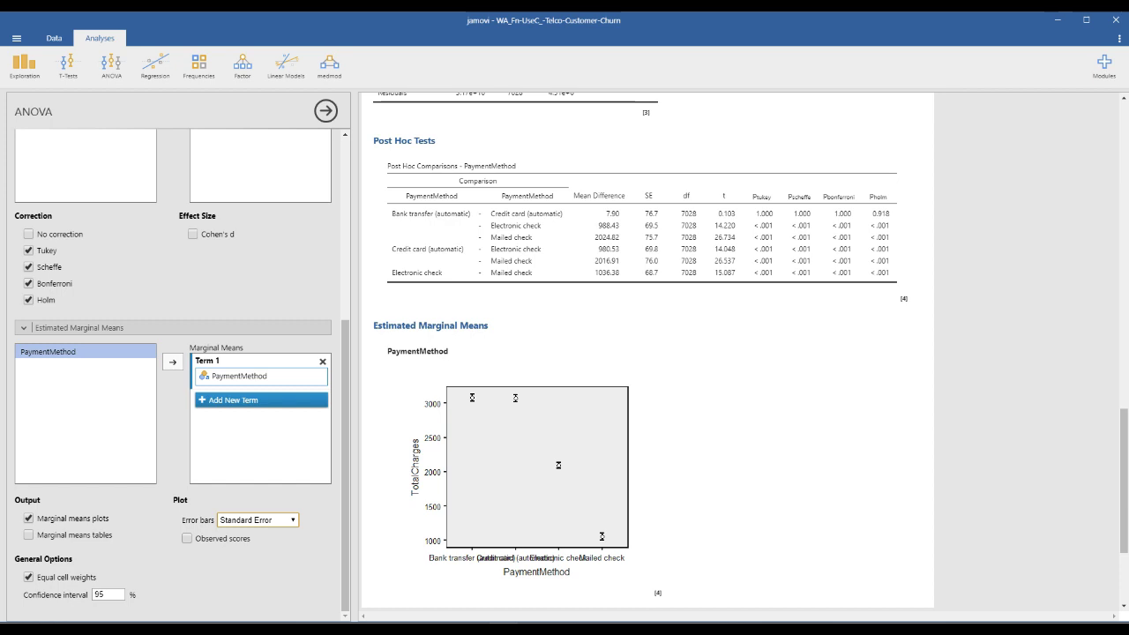
{"action": "left_click", "coordinate": [257, 520]}
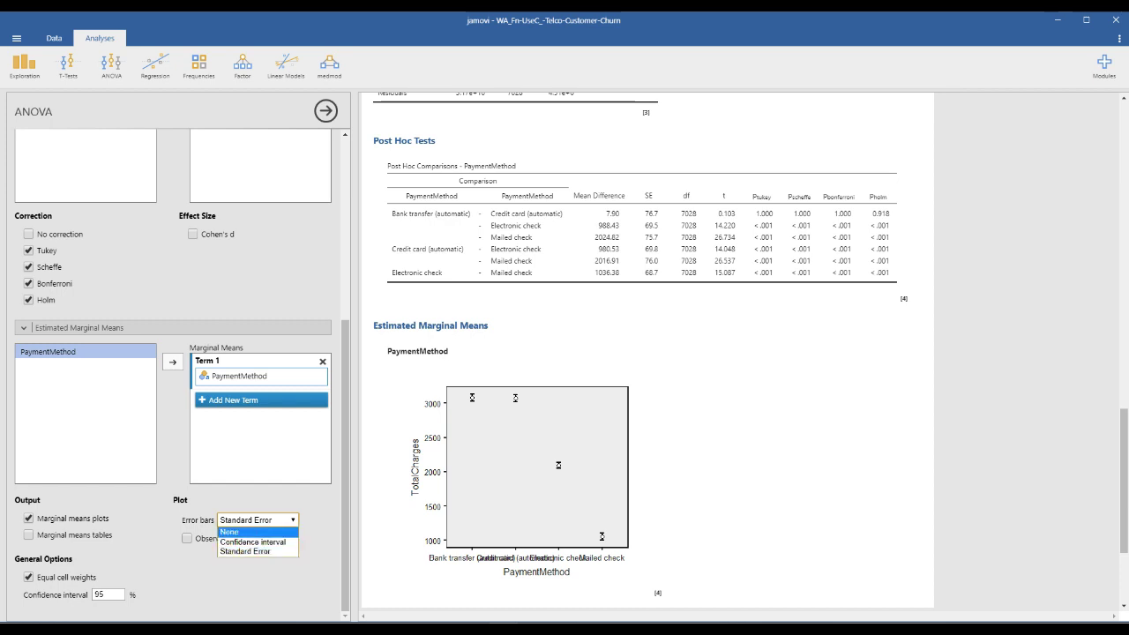
{"action": "left_click", "coordinate": [251, 539]}
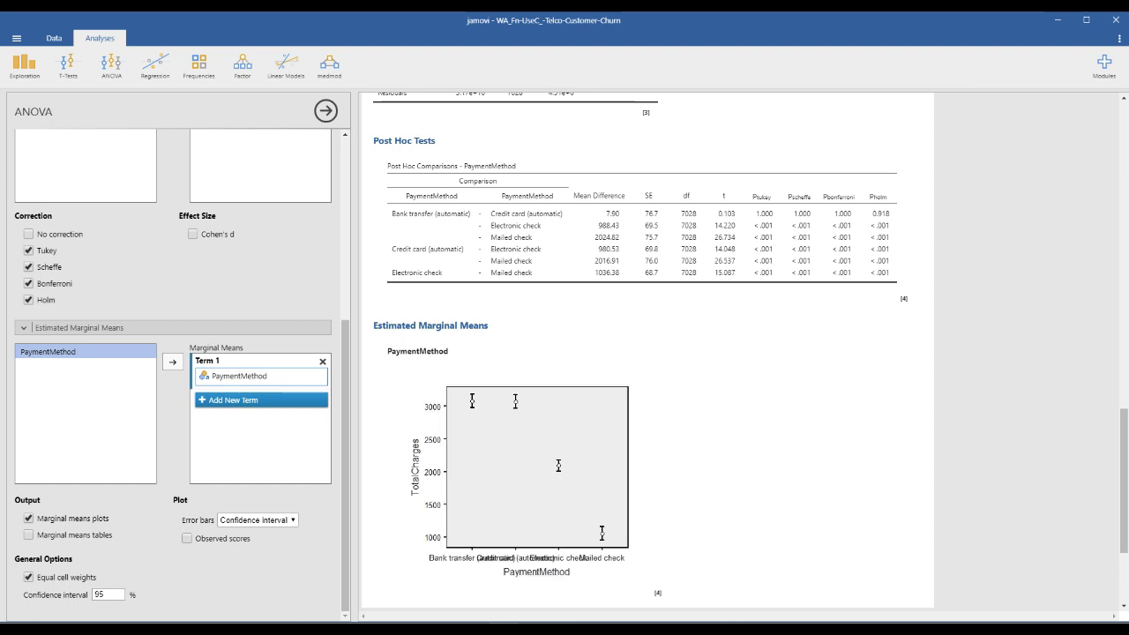
- Add the marginal means table for PaymentMethod and review it alongside the plot
{"action": "left_click", "coordinate": [28, 534]}
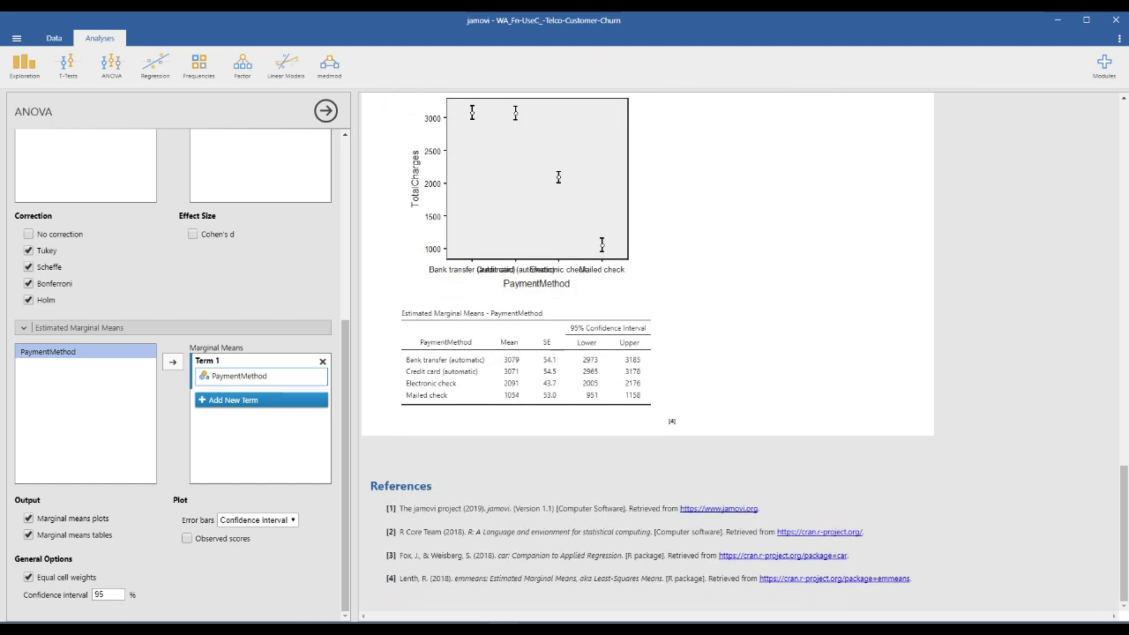
{"action": "scroll", "coordinate": [648, 353], "scroll_direction": "down", "scroll_amount": 2}
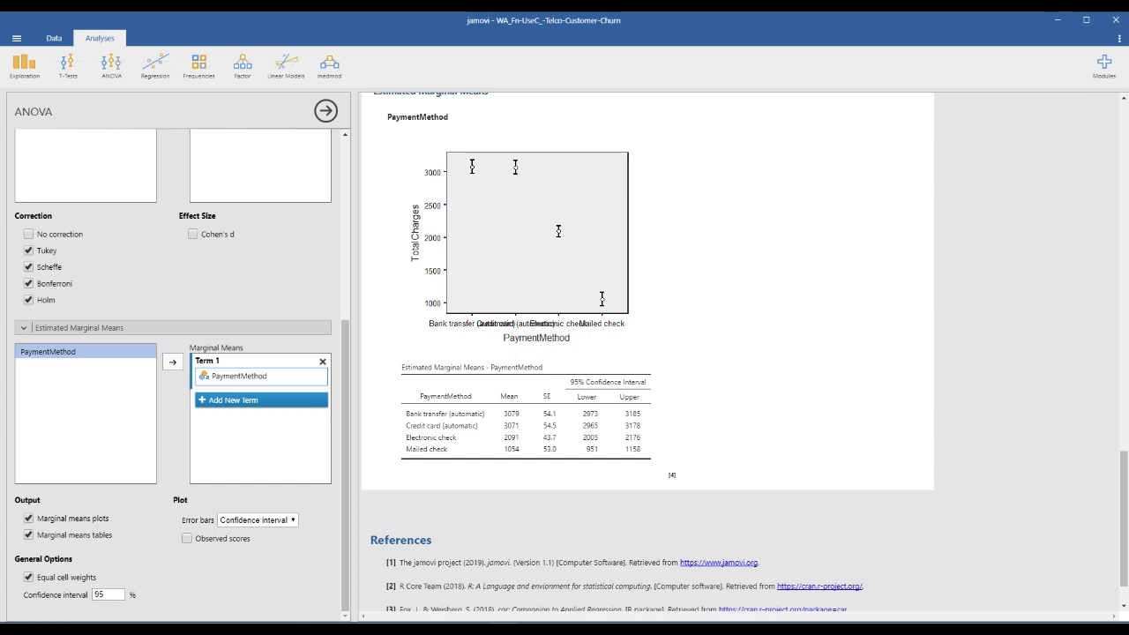
- Add the η² effect size to the general ANOVA of TotalCharges by PaymentMethod and review it in the ANOVA table
{"action": "scroll", "coordinate": [648, 353], "scroll_direction": "up", "scroll_amount": 1}
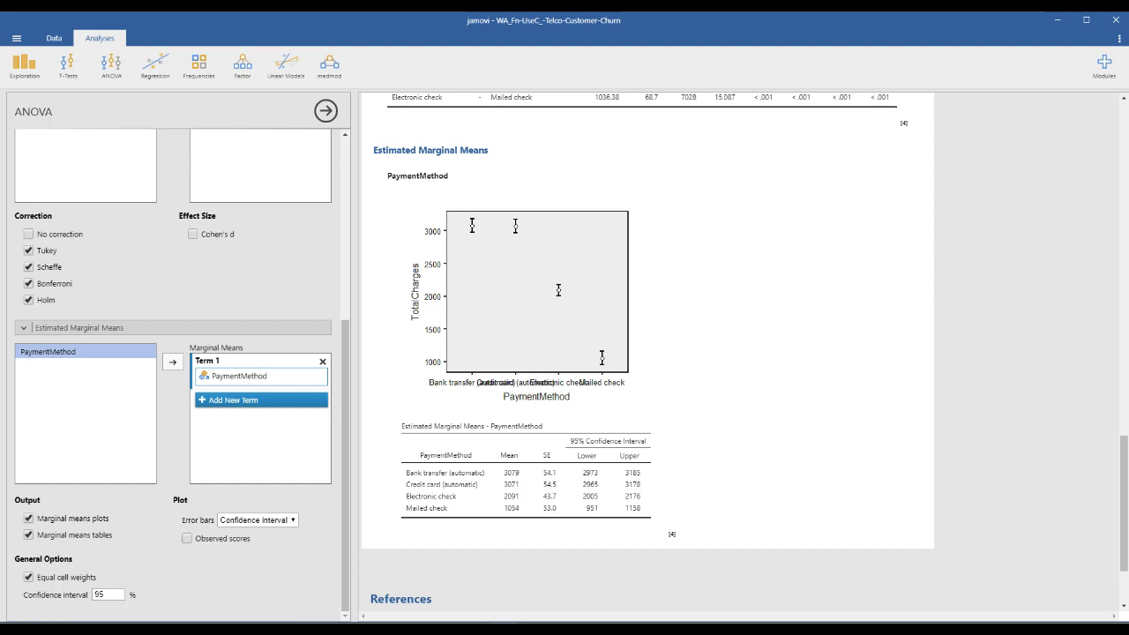
{"action": "scroll", "coordinate": [173, 371], "scroll_direction": "up", "scroll_amount": 6}
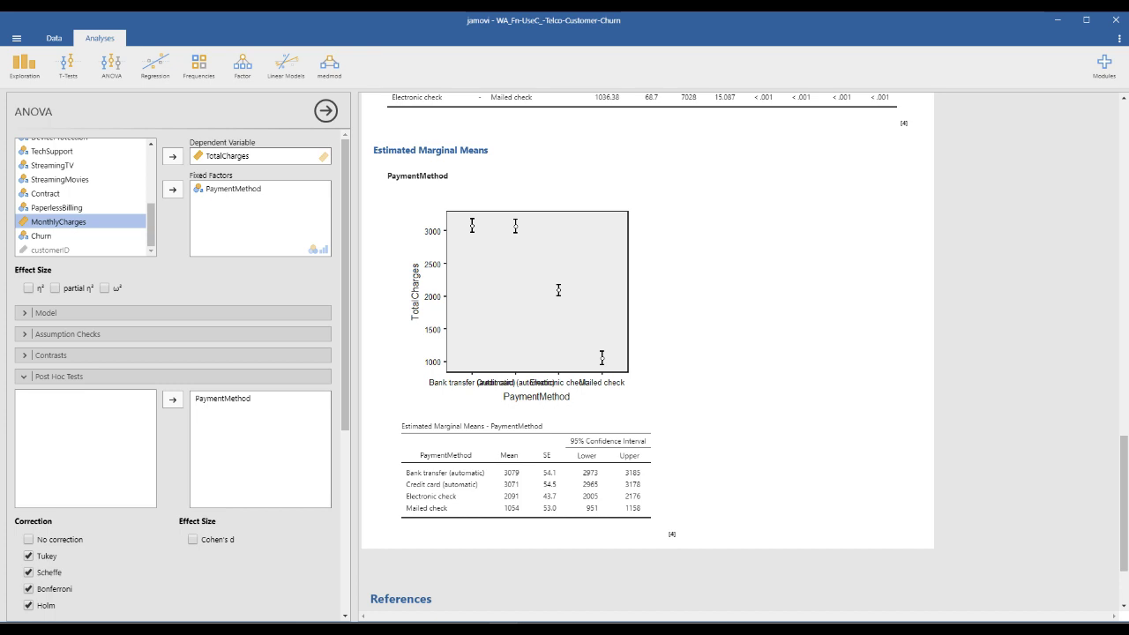
{"action": "left_click", "coordinate": [28, 288]}
{"action": "scroll", "coordinate": [647, 351], "scroll_direction": "up", "scroll_amount": 5}
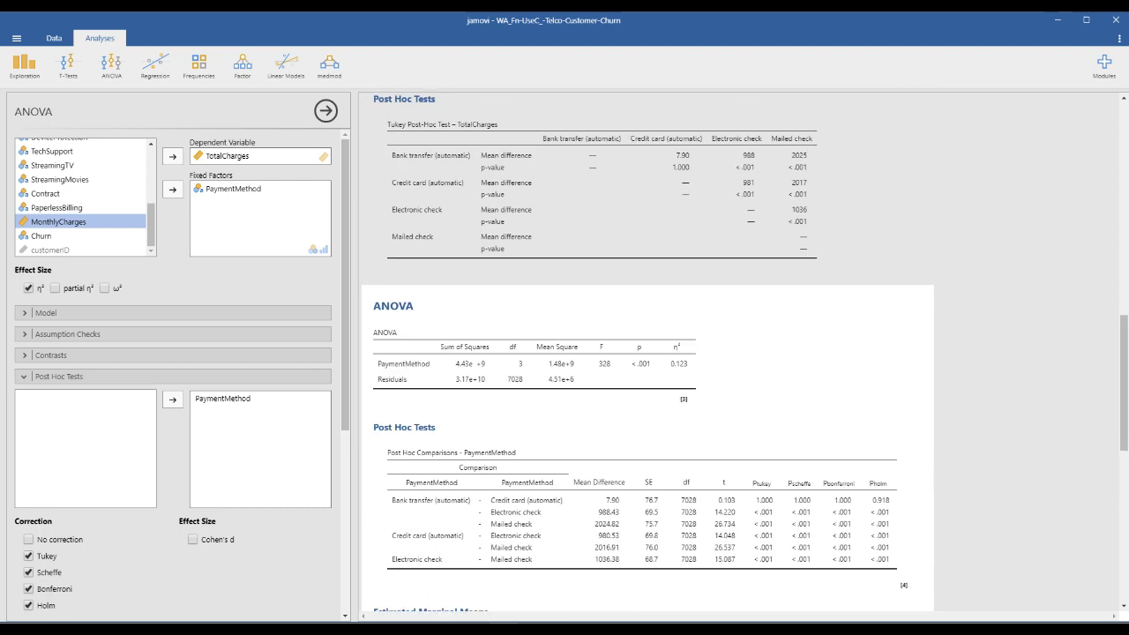
{"action": "scroll", "coordinate": [647, 351], "scroll_direction": "down", "scroll_amount": 2}
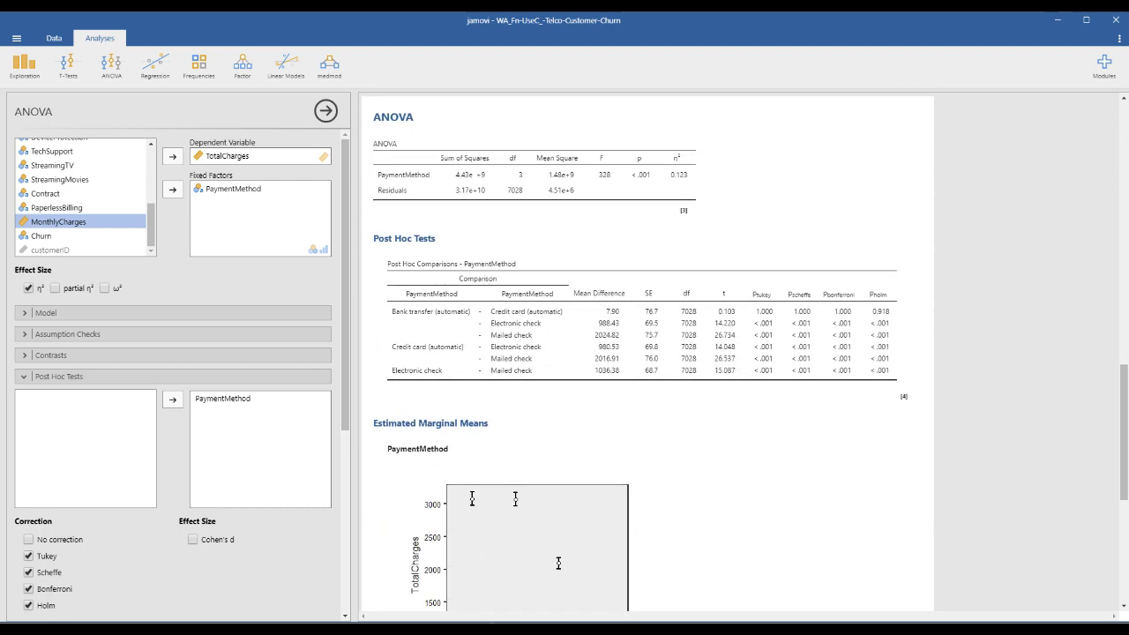
{"action": "mouse_move", "coordinate": [702, 166]}
{"action": "left_mouse_down"}
{"action": "mouse_move", "coordinate": [694, 112]}
{"action": "mouse_move", "coordinate": [721, 222]}
{"action": "left_mouse_up"}
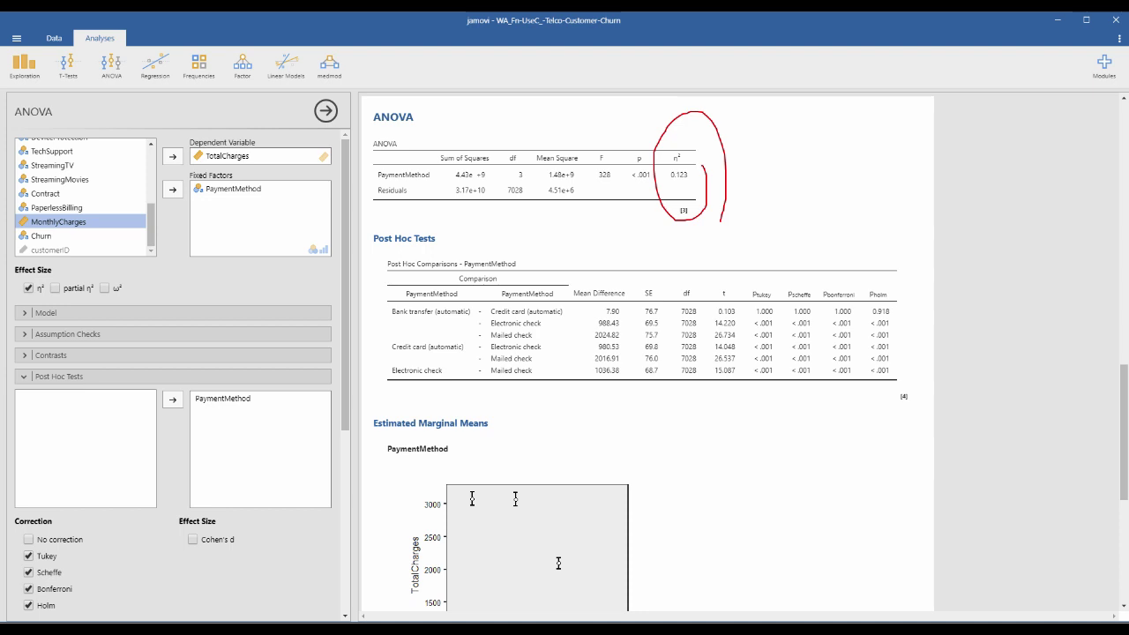
{"action": "key", "text": "Escape"}
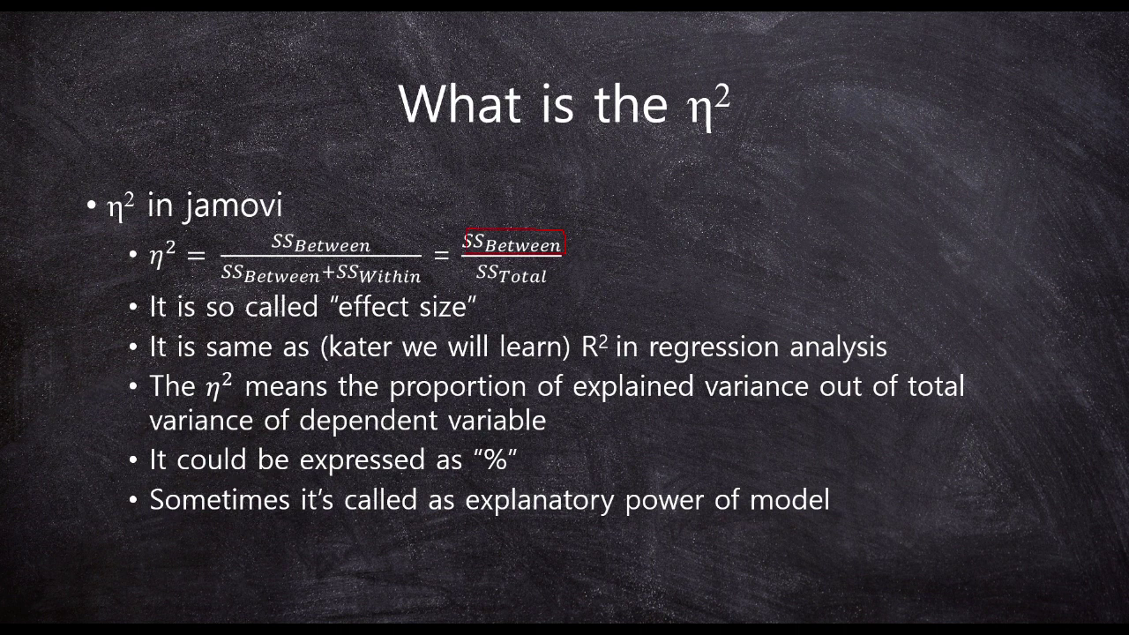
{"action": "left_click_drag", "start_coordinate": [552, 285], "coordinate": [481, 263]}
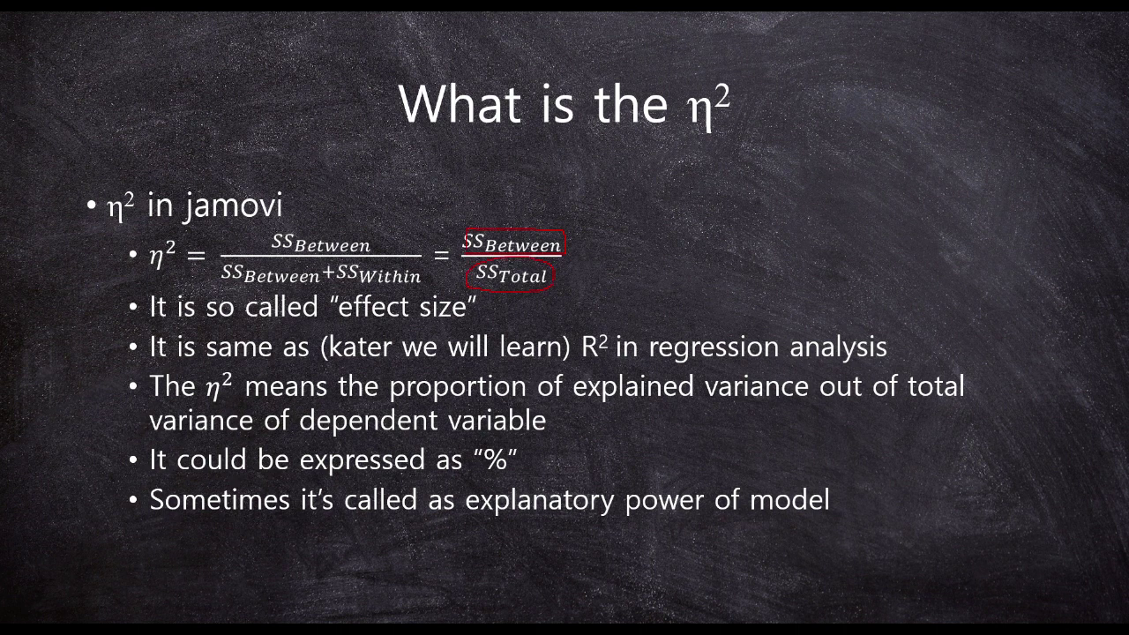